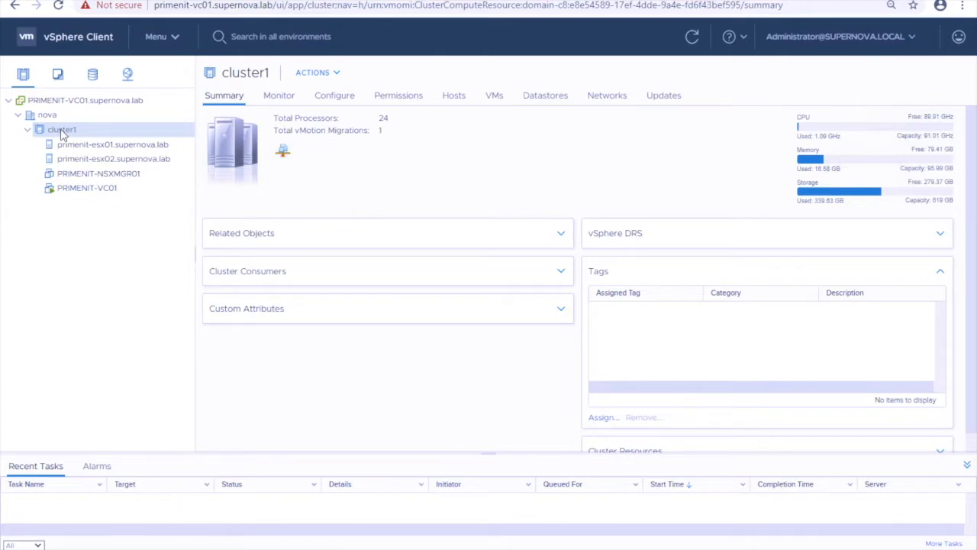
Deploy an OVF template on cluster1 from local file vRealize-Operations-Manager-Appliance-8.2.0.16949153_OVF10.ova
right_click(64, 134)
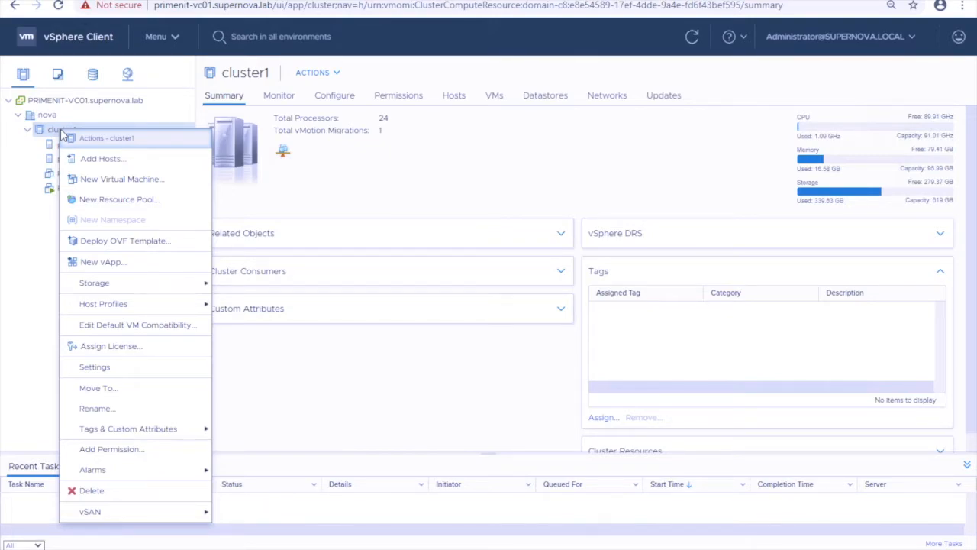
click(115, 243)
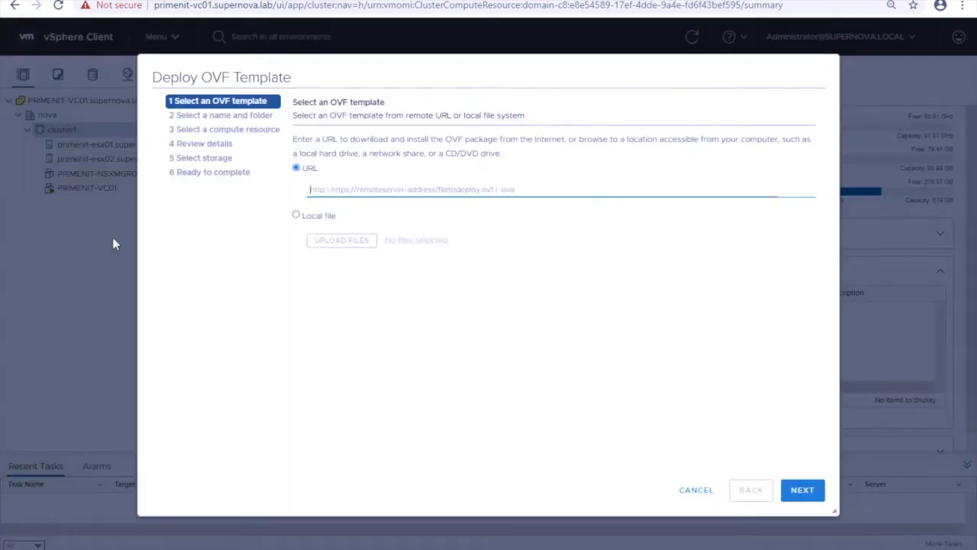
click(297, 216)
click(341, 240)
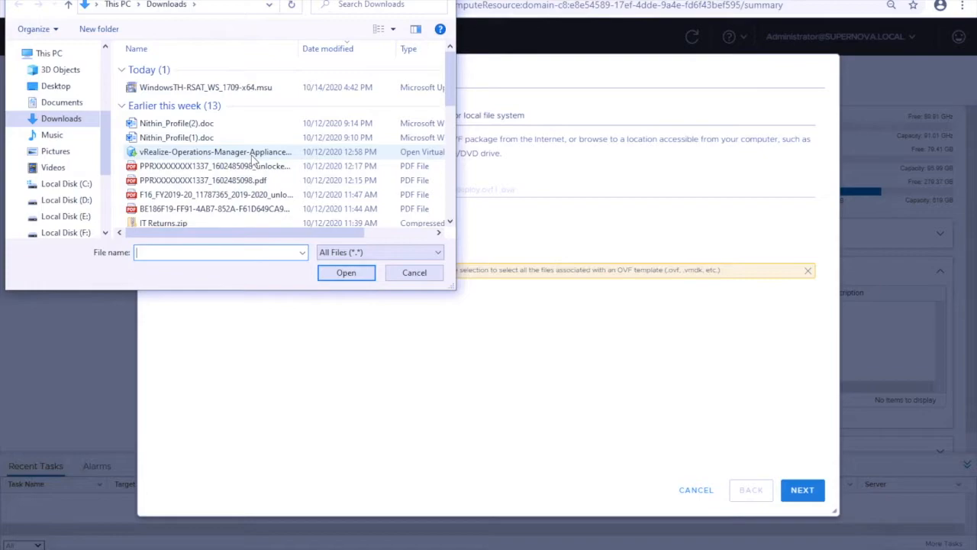
click(277, 152)
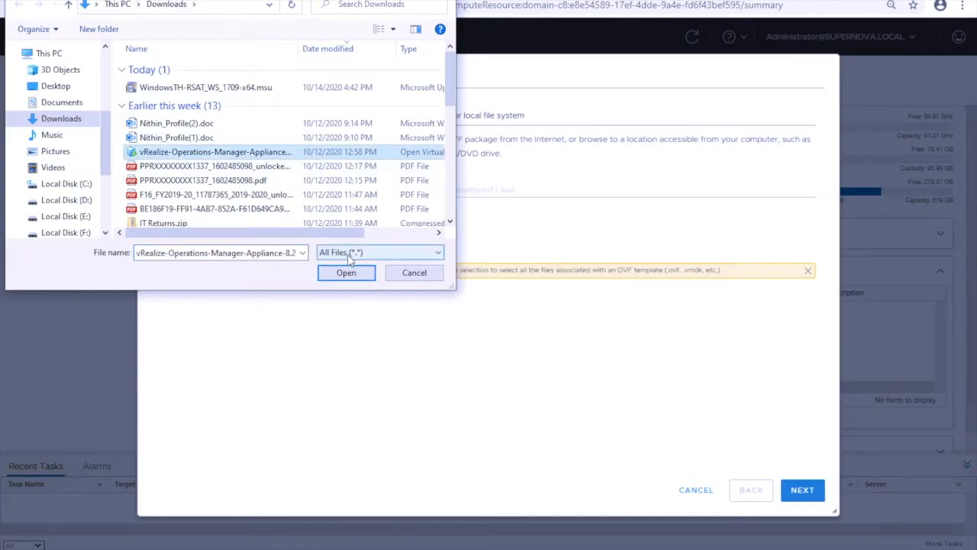
click(341, 277)
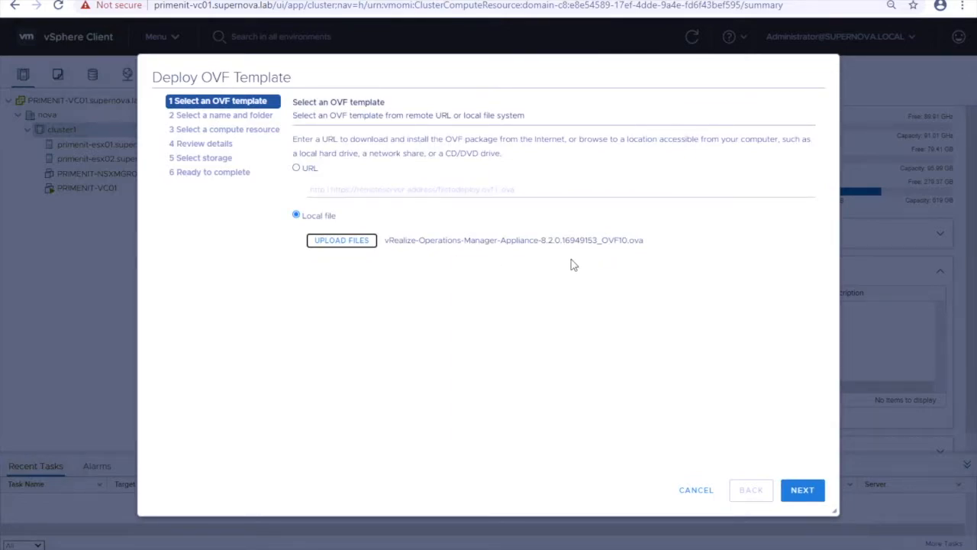
On the name-and-folder step, expand nova and clear the prefilled virtual machine name
click(802, 491)
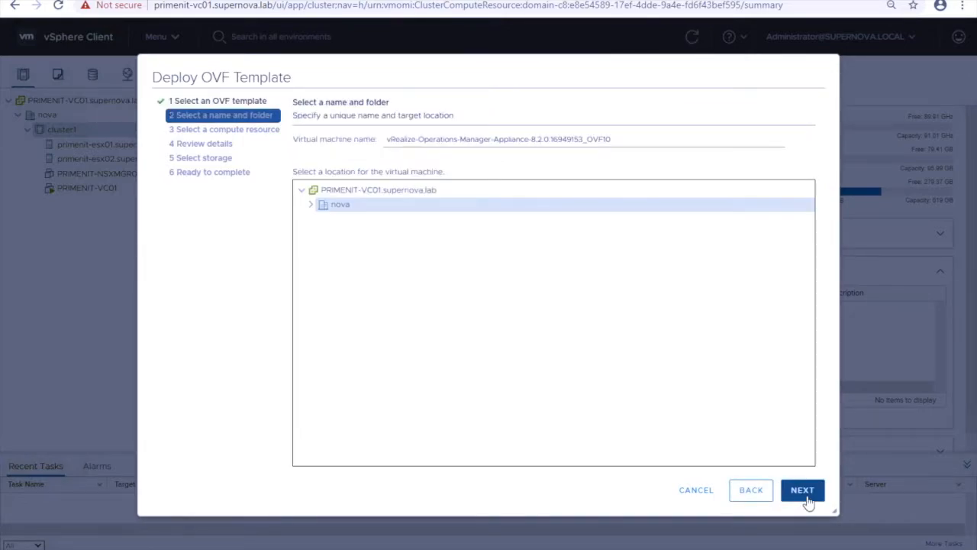
click(311, 206)
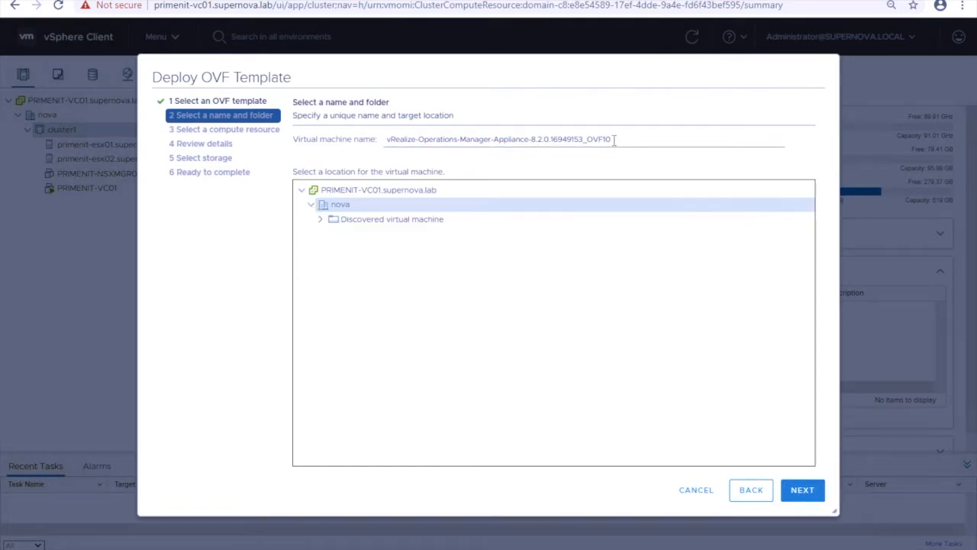
drag(617, 139, 300, 162)
key(BackSpace)
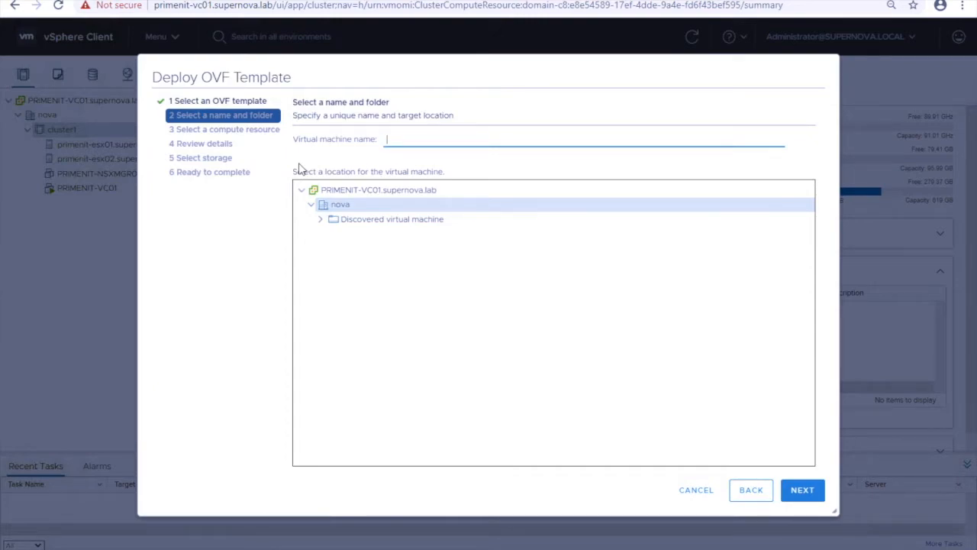
Copy host name PRIMENIT-VROPS01 from the 192.168.2.110 DNS record without changing it
mouse_move(581, 548)
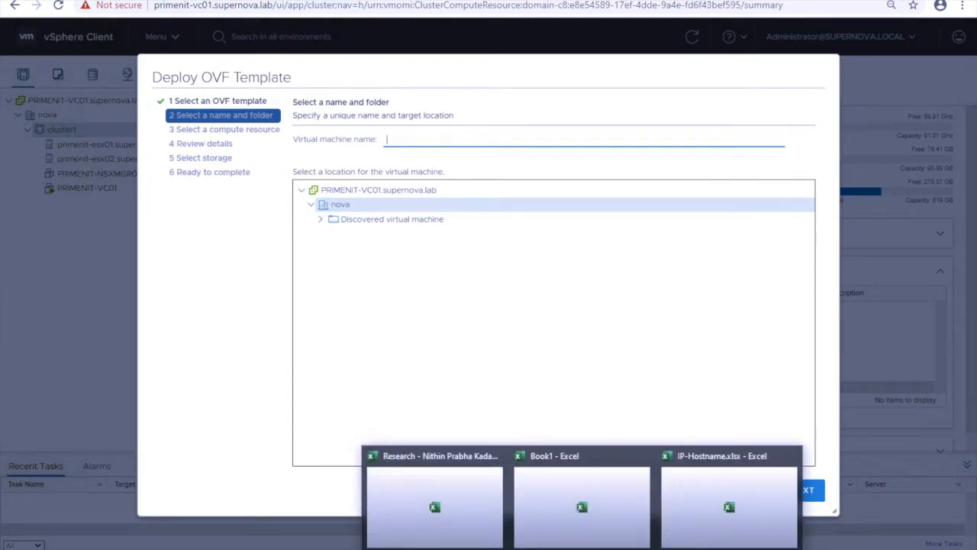
mouse_move(715, 549)
click(709, 449)
double_click(419, 211)
drag(419, 219, 319, 222)
key(ctrl+c)
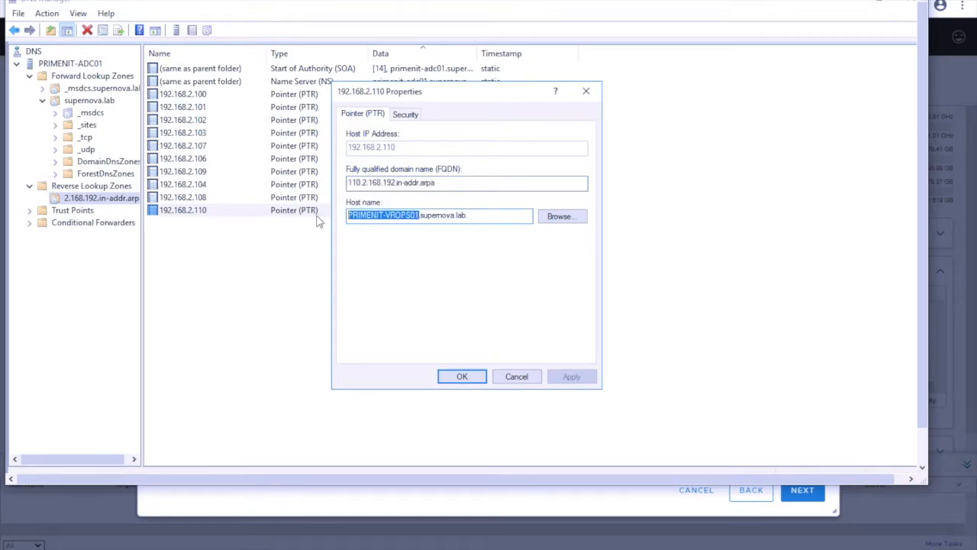
click(517, 376)
click(715, 549)
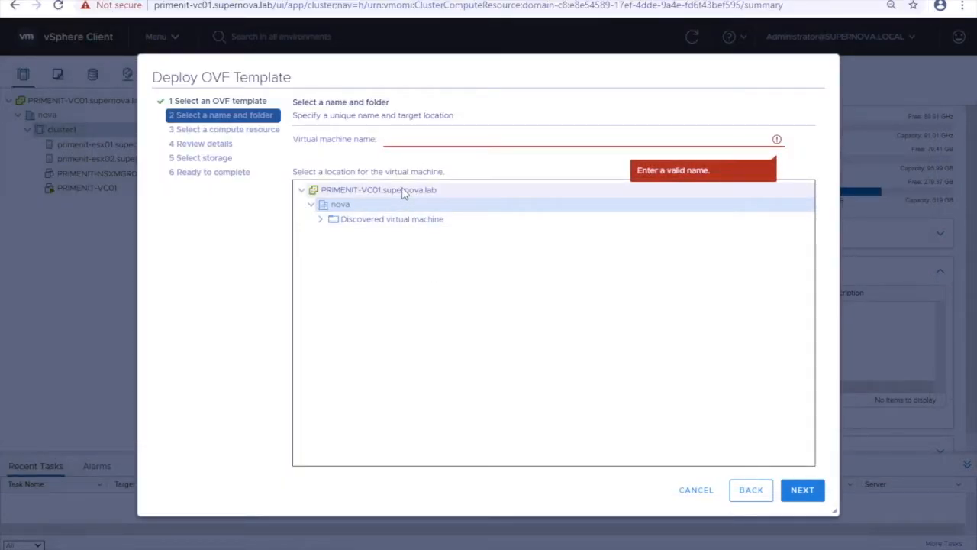
Paste PRIMENIT-VROPS01 as the virtual machine name and continue to compute resource selection
key(ctrl+v)
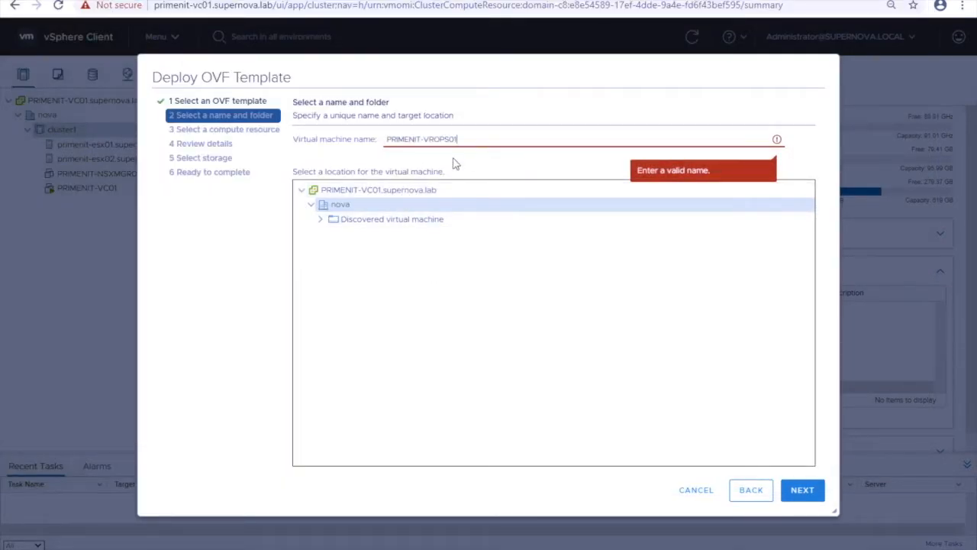
click(717, 285)
click(802, 490)
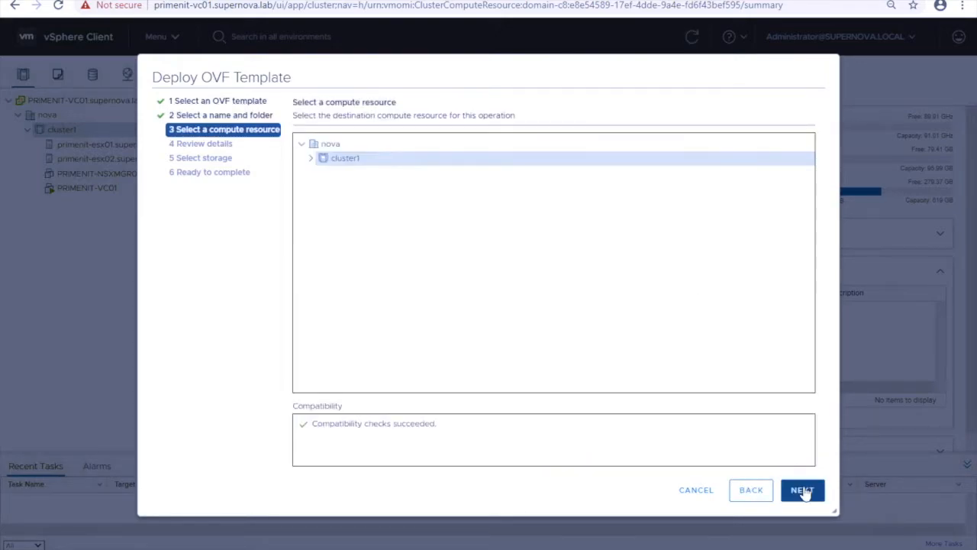
Expand cluster1 under nova and validate it as the compute resource
click(311, 159)
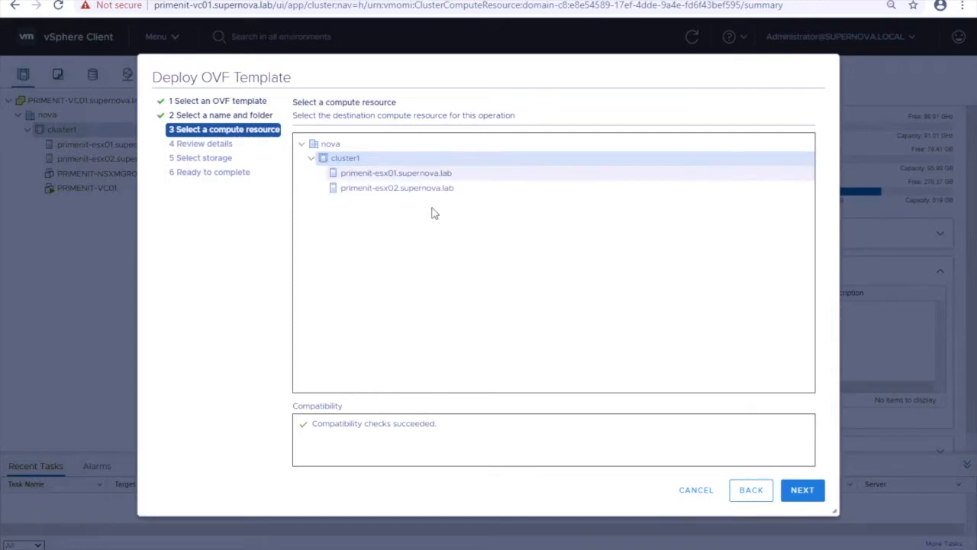
click(815, 489)
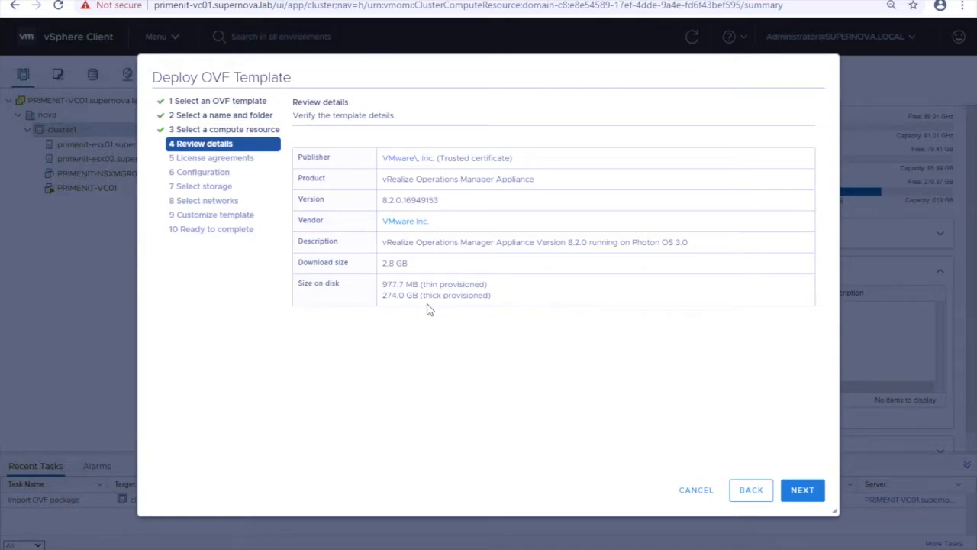
Pass the review details and accept all license agreements to reach Configuration
click(801, 504)
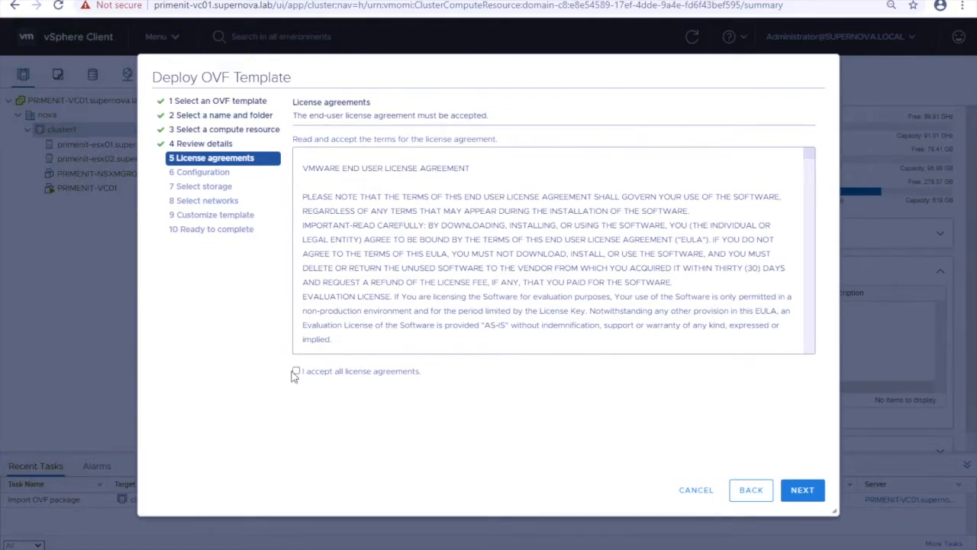
click(295, 372)
click(811, 493)
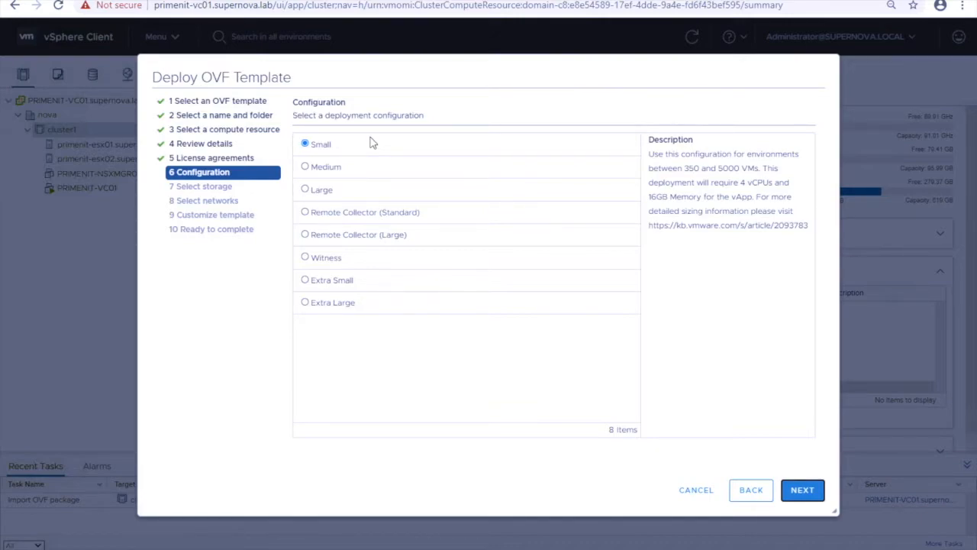
Compare the Witness and Extra Small sizes, then keep Small (4 vCPUs, 16GB) and continue
click(305, 259)
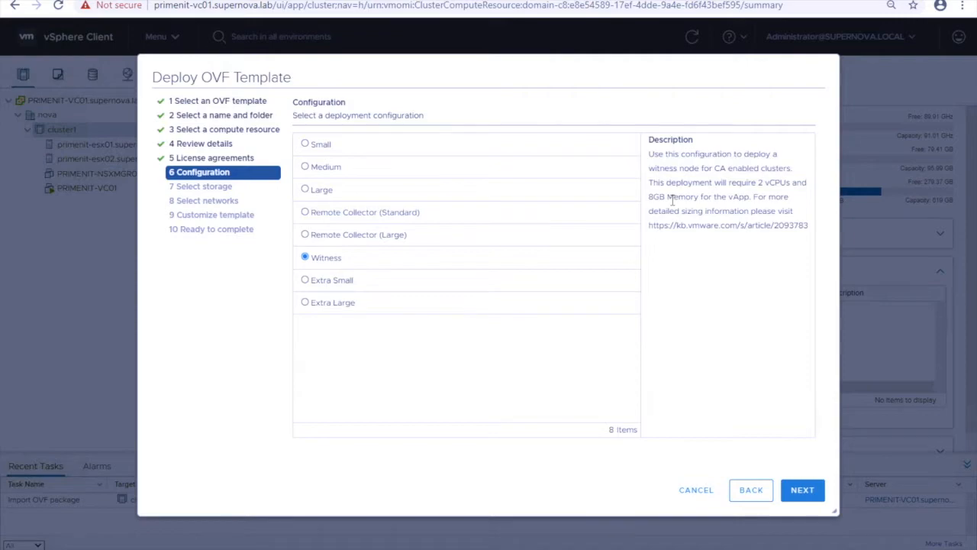
click(305, 281)
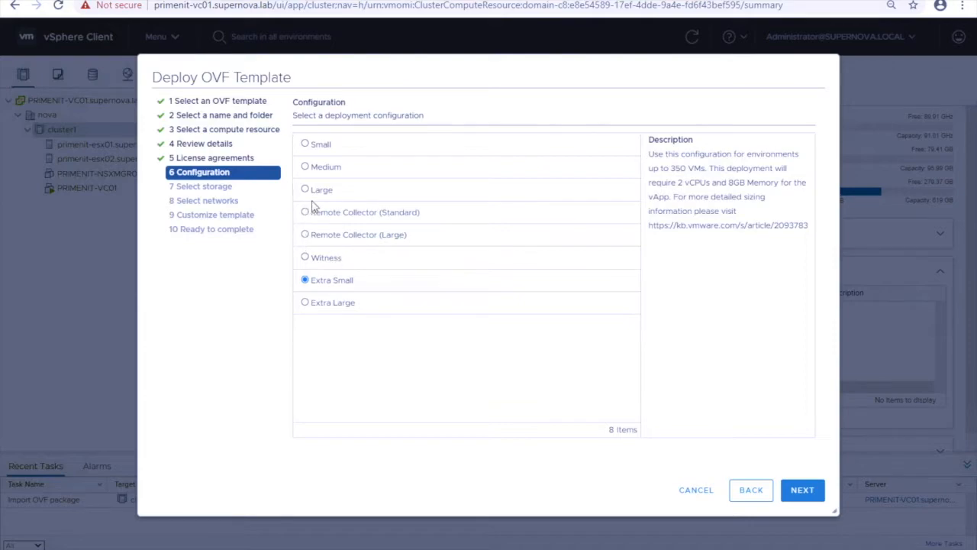
click(306, 145)
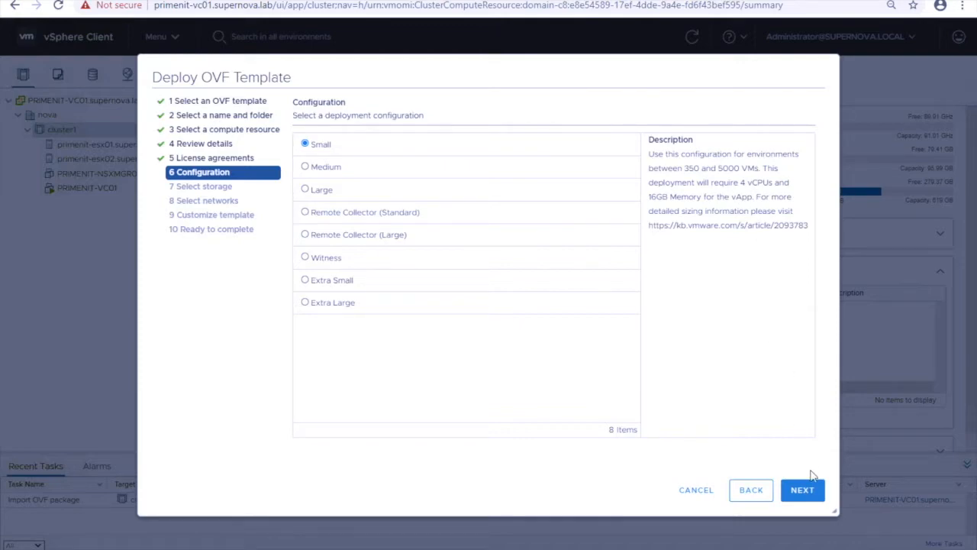
click(802, 493)
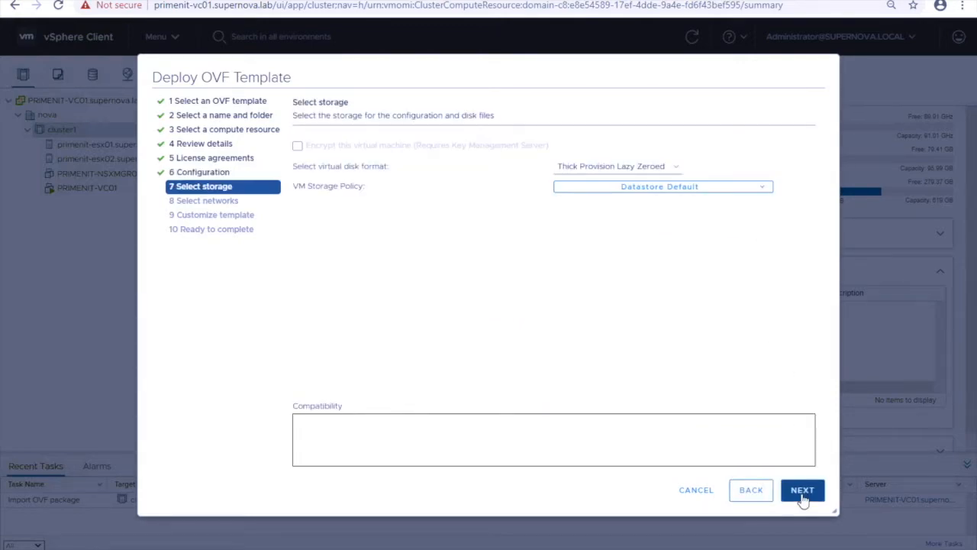
Choose Thin Provision disk format, store the VM on Datastore002, and continue to networks
click(678, 169)
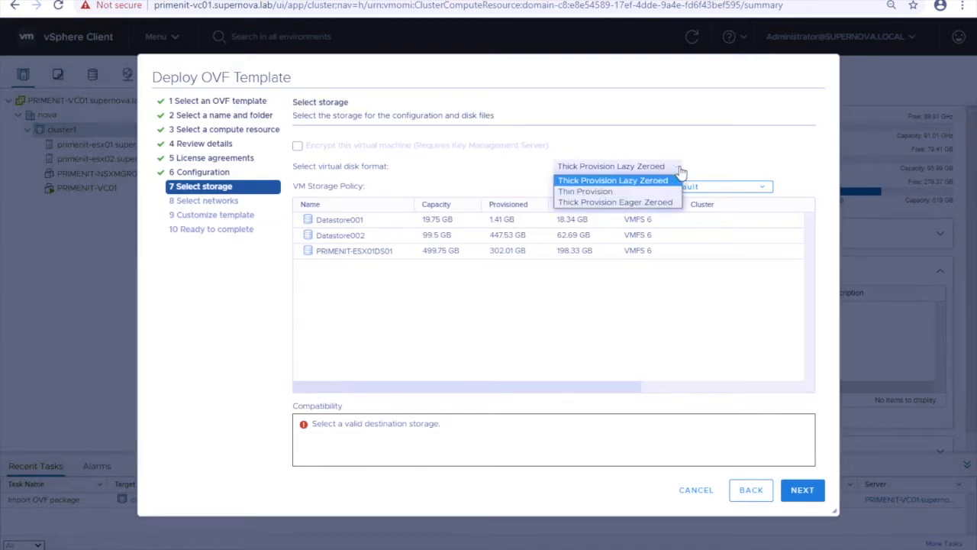
click(607, 194)
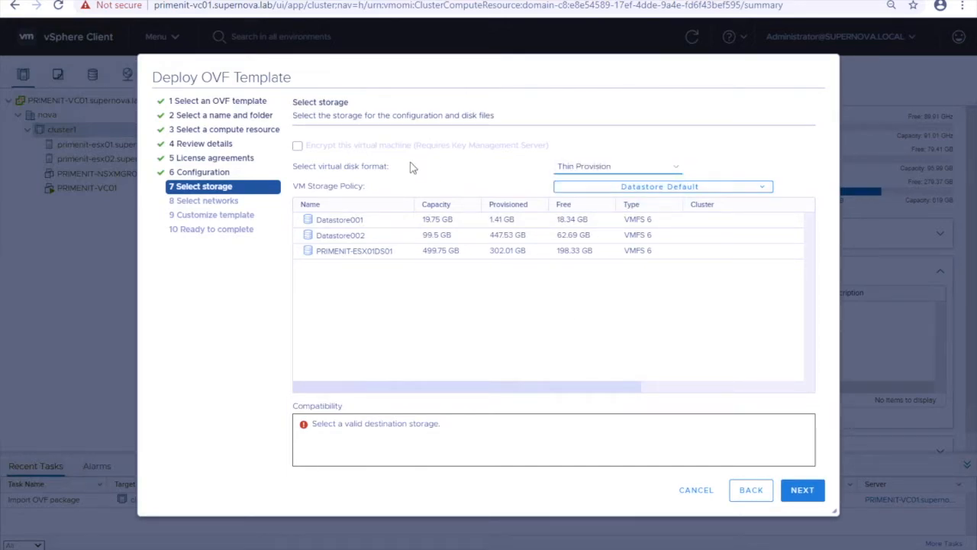
click(350, 238)
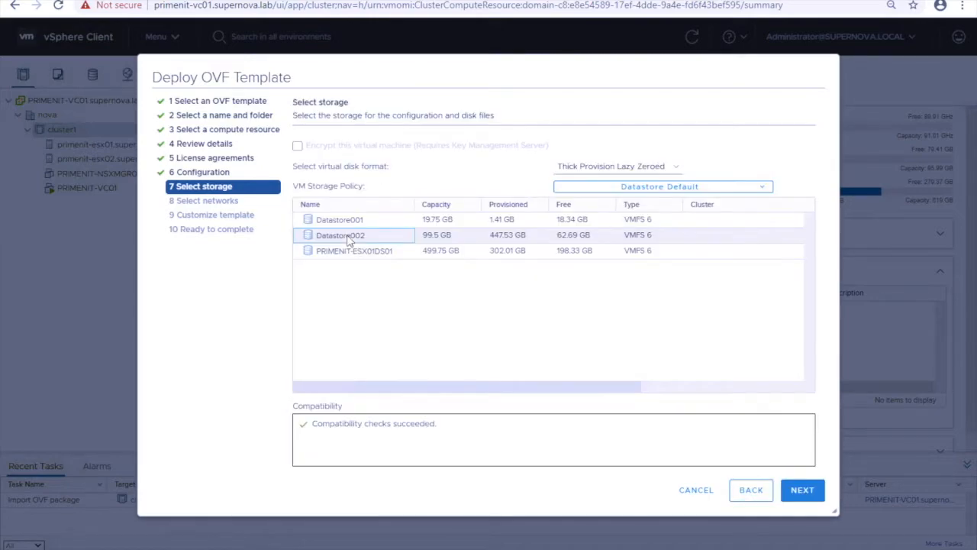
click(802, 490)
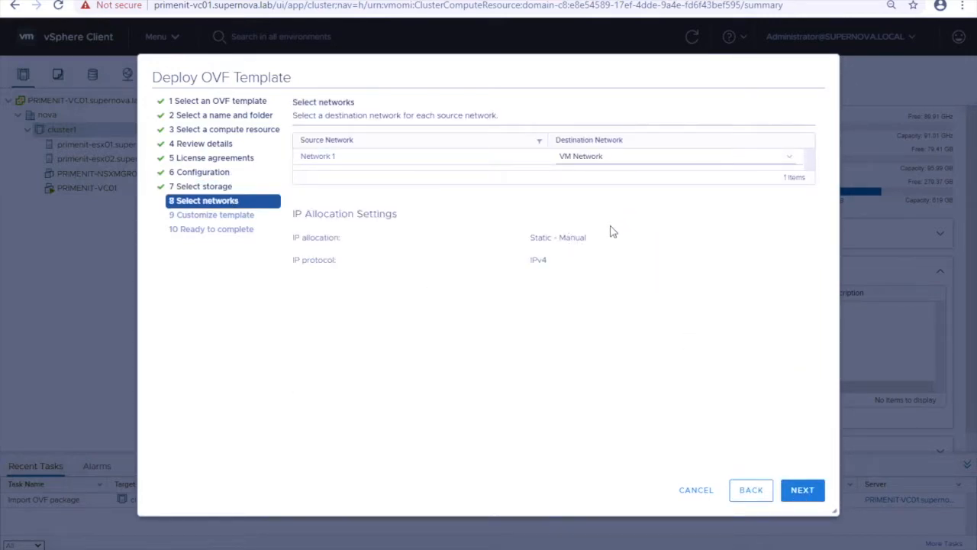
Set default gateway 192.168.2.1 and domain name and search path supernova.lab
click(802, 492)
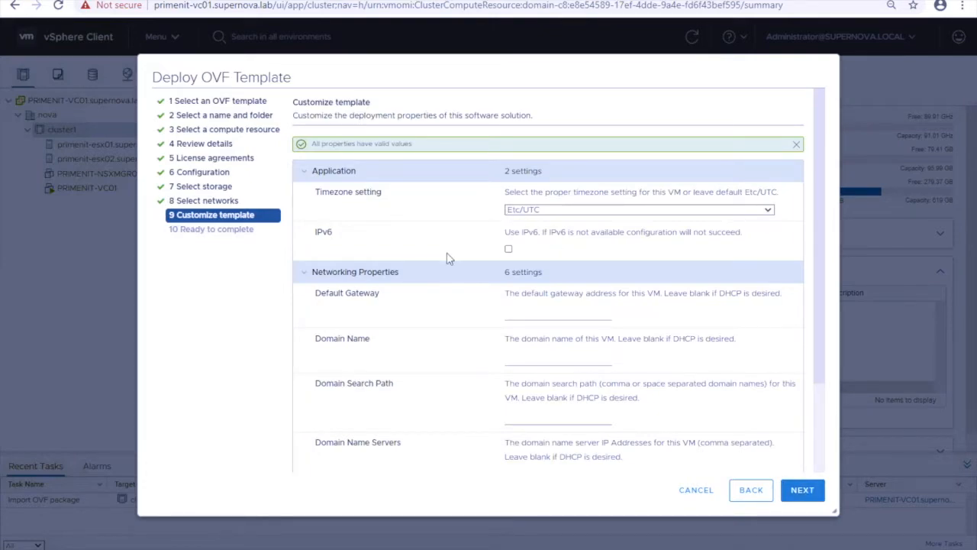
scroll(447, 257, down, 2)
click(522, 230)
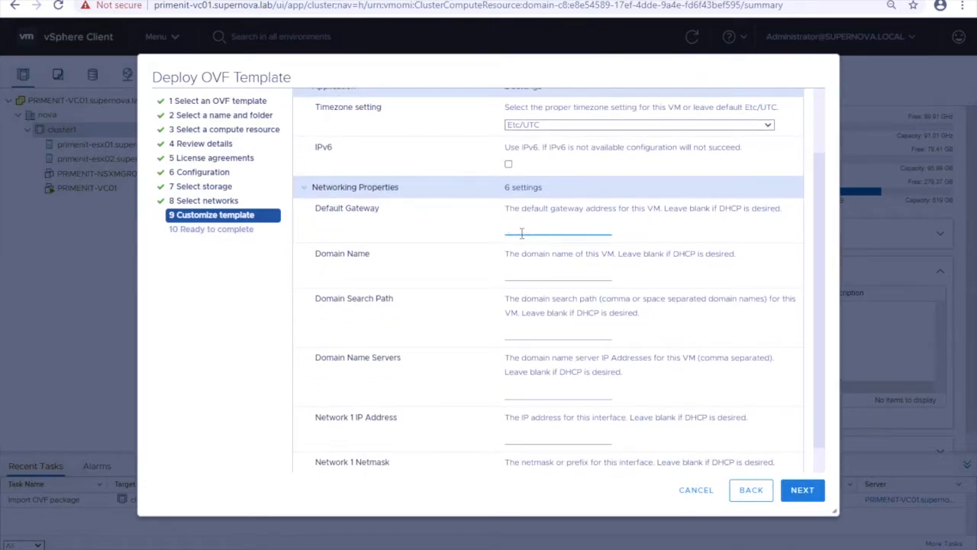
text(192.168.2.1)
click(546, 271)
text(supernova)
text(.lab)
click(525, 332)
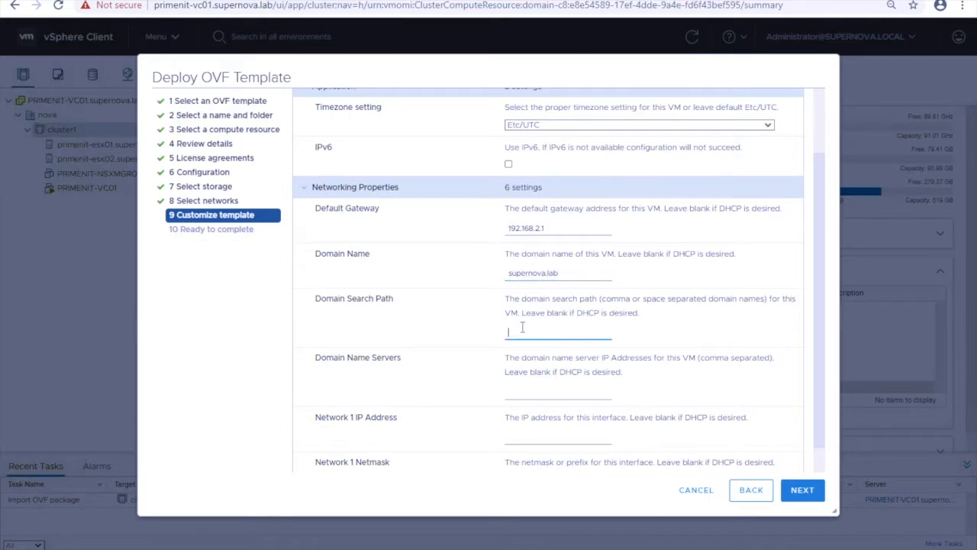
scroll(521, 327, down, 1)
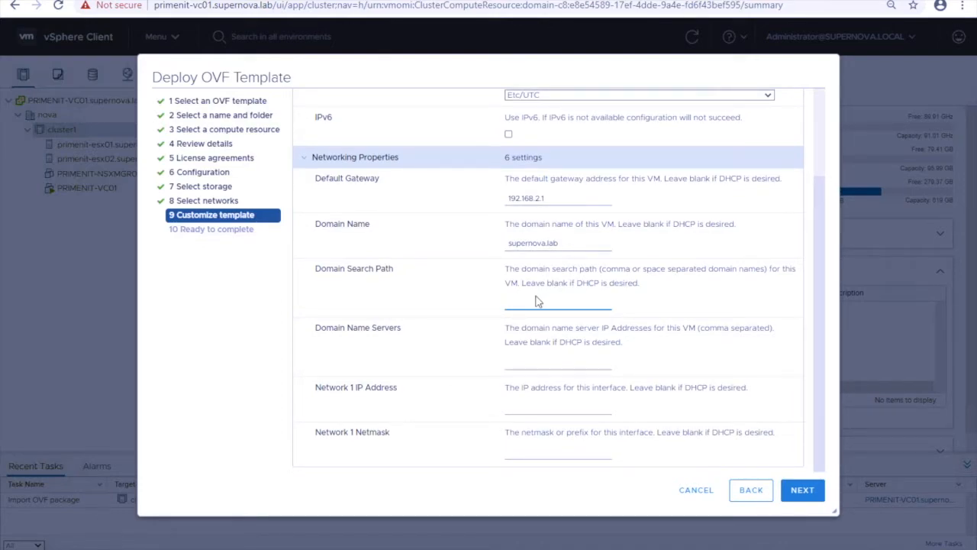
double_click(563, 244)
key(ctrl+c)
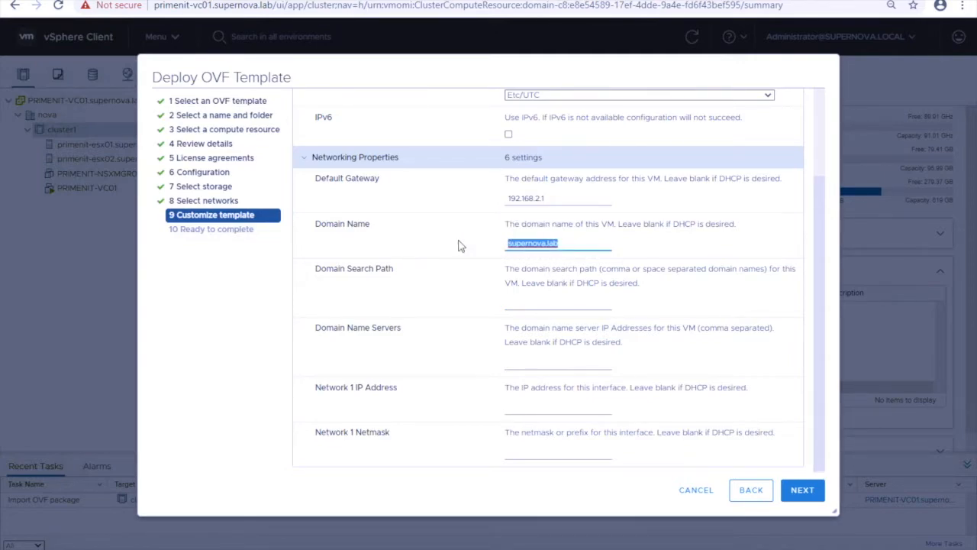
click(508, 302)
key(ctrl+v)
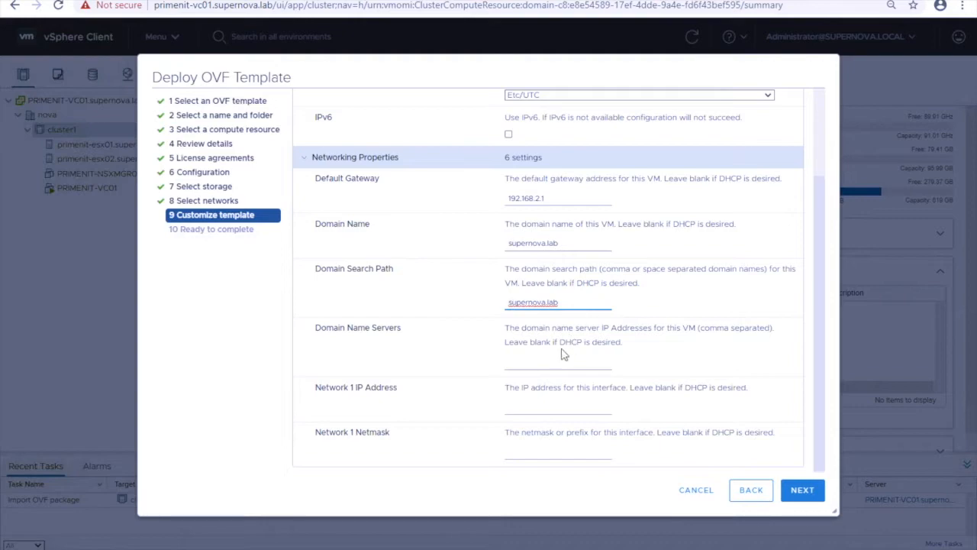
Set DNS 192.168.2.100, IP 192.168.2.110 and netmask 255.255.255.0, then continue to review
click(534, 360)
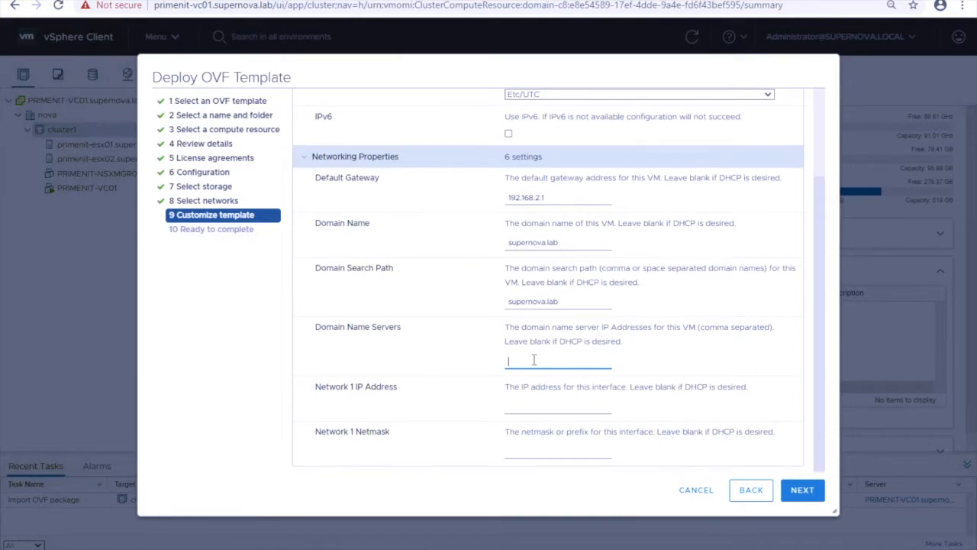
text(192.168.2.100)
click(534, 410)
text(192)
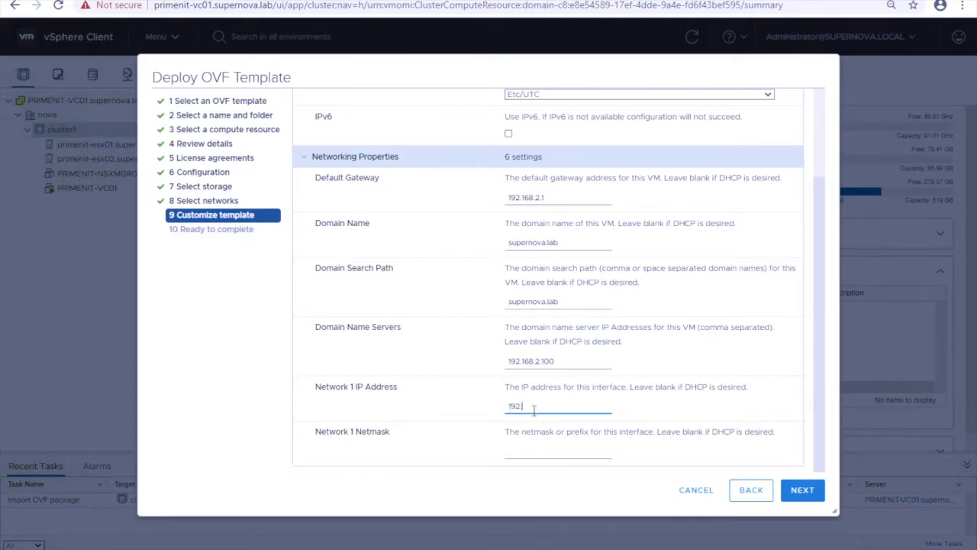
text(.168.2.110)
click(551, 454)
text(255.255.255.0)
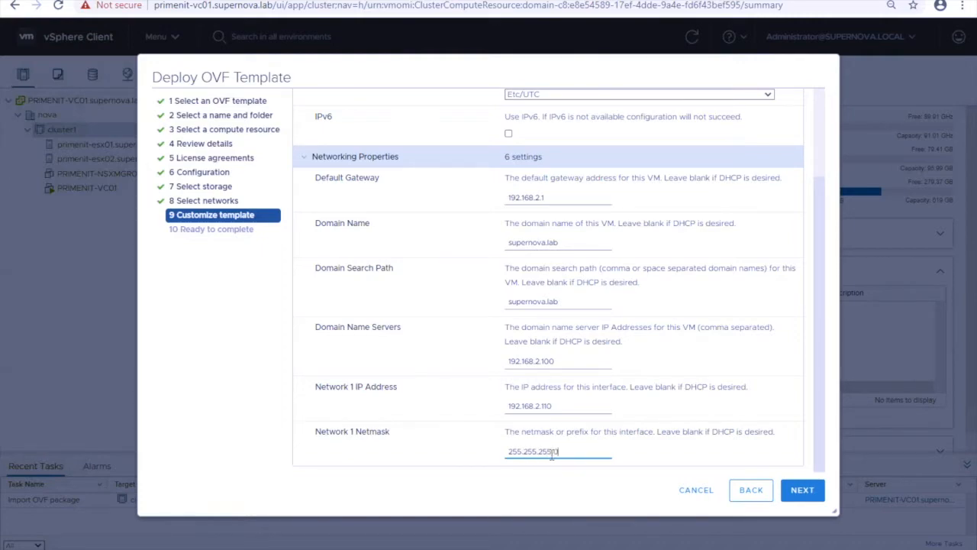
click(798, 496)
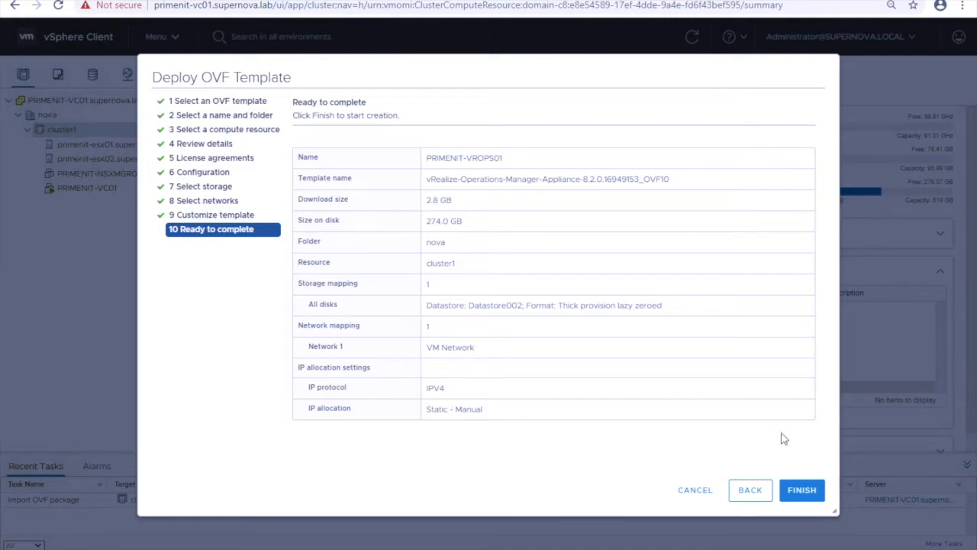
Finish the Ready to complete page to begin deploying PRIMENIT-VROPS01
click(803, 497)
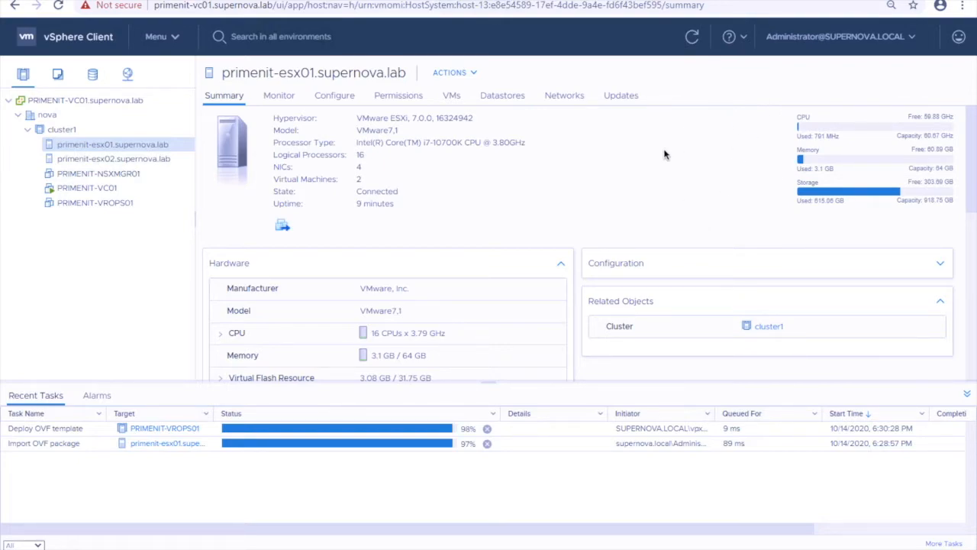
Power on PRIMENIT-VROPS01 via Actions > Power and bring up the Launch Console dialog
key(XF86MonBrightnessDown)
key(XF86MonBrightnessDown)
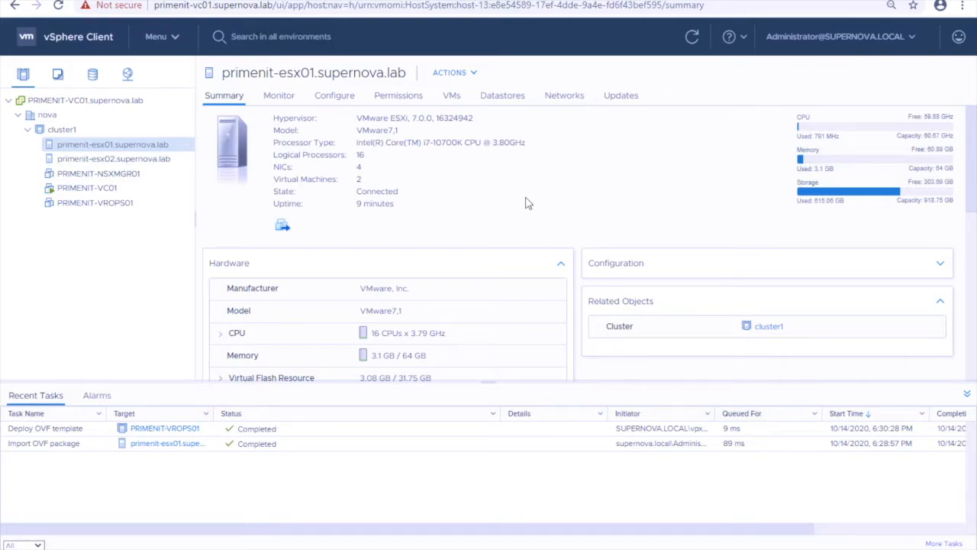
click(131, 205)
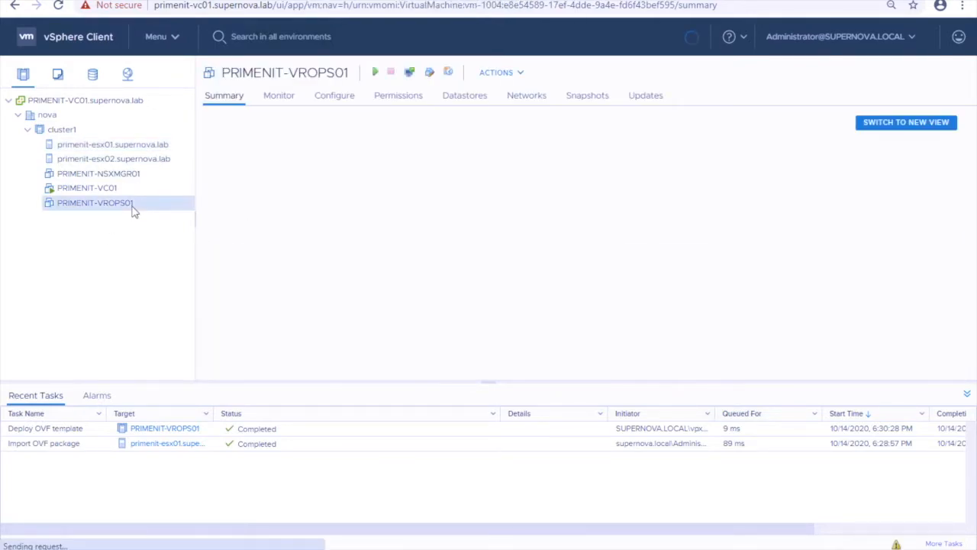
click(521, 73)
mouse_move(537, 113)
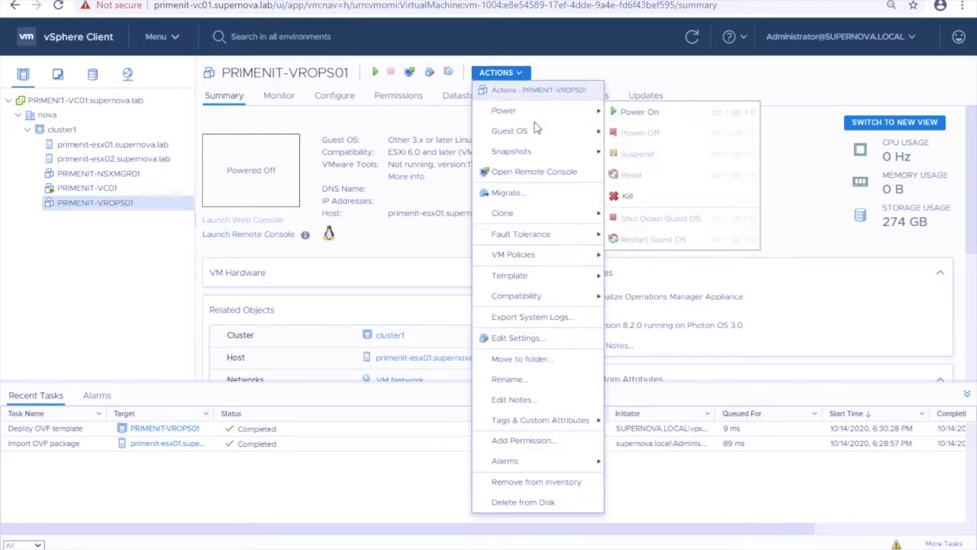
click(632, 114)
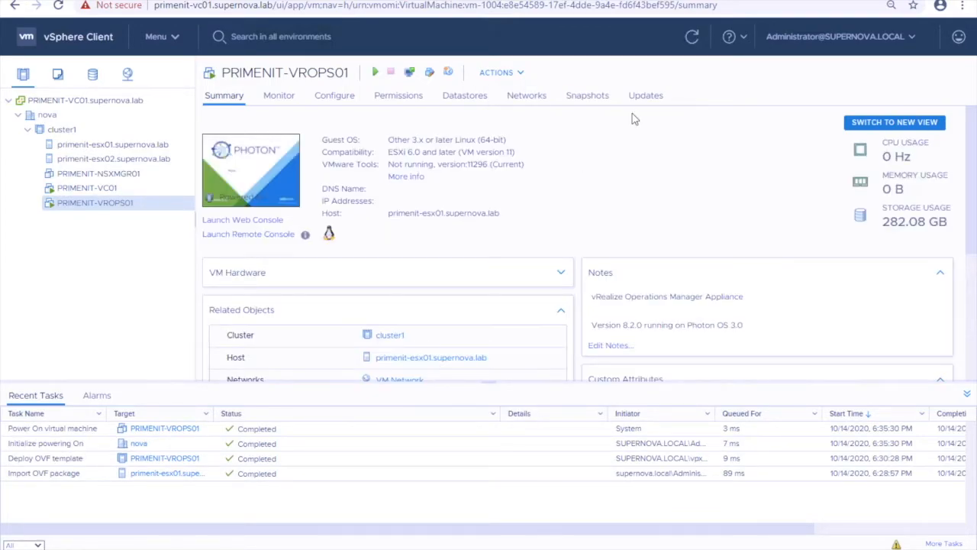
click(258, 174)
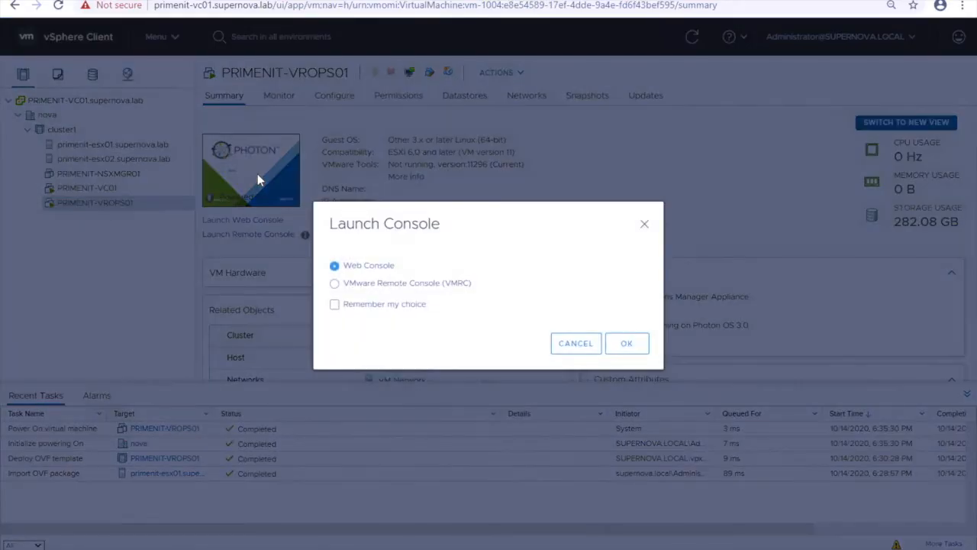
Launch the PRIMENIT-VROPS01 web console from the Launch Console dialog
click(624, 345)
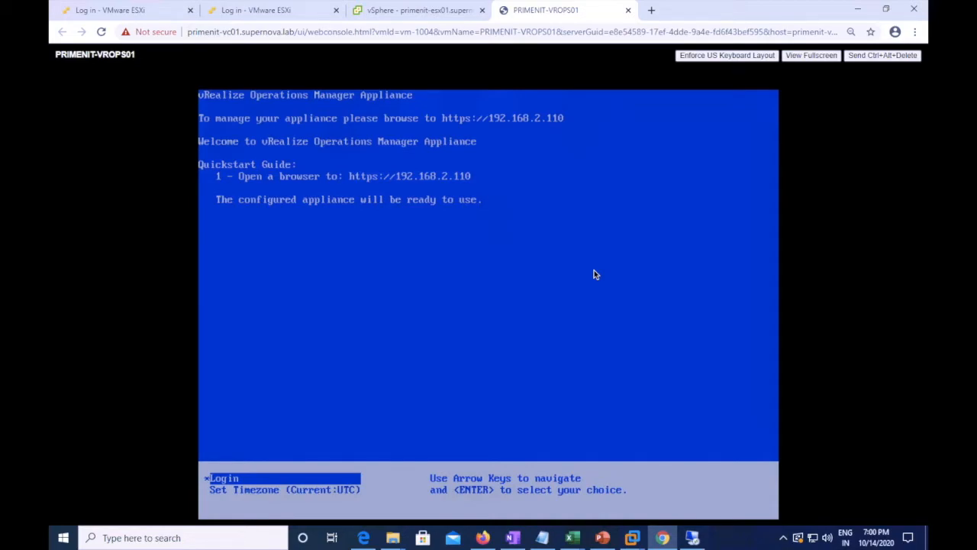
click(652, 10)
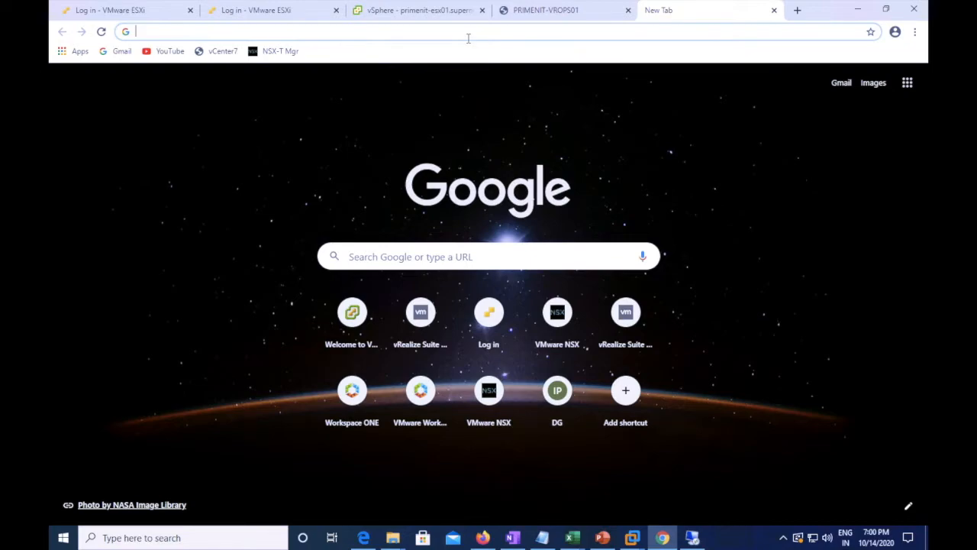
text(https://192)
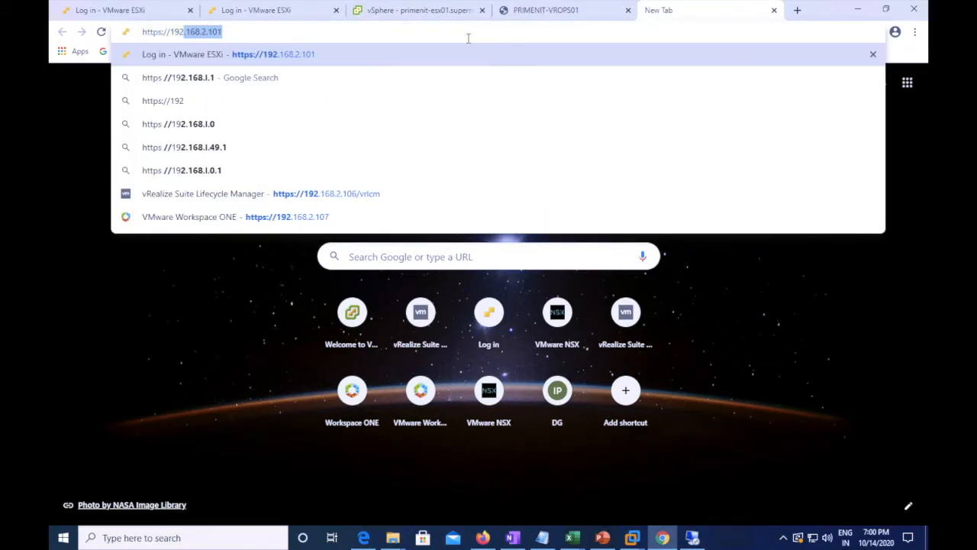
text(.168.2.1)
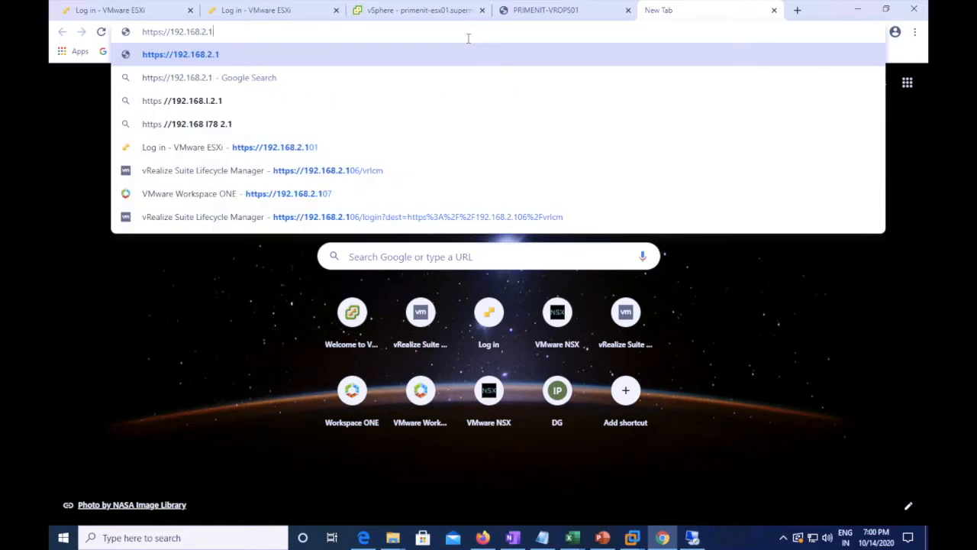
text(10)
key(Return)
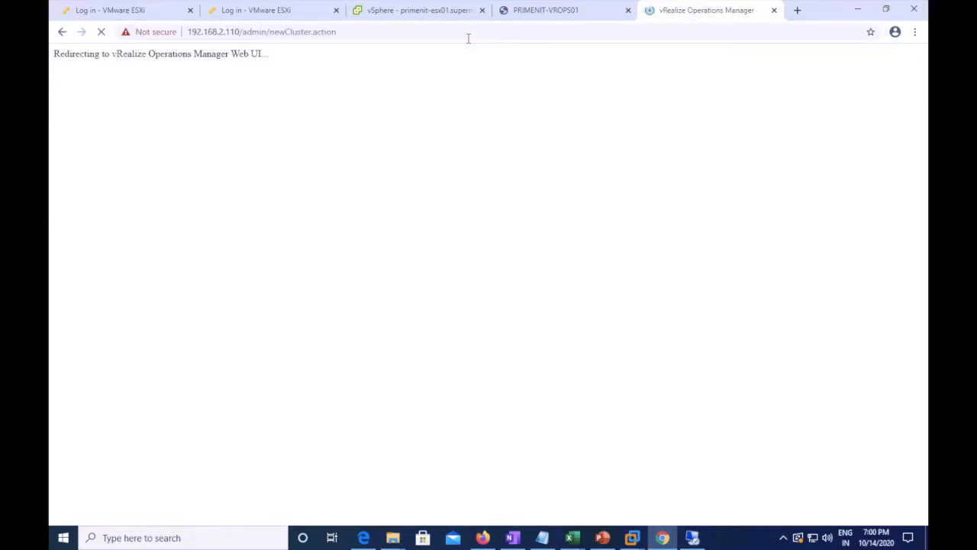
scroll(512, 202, down, 2)
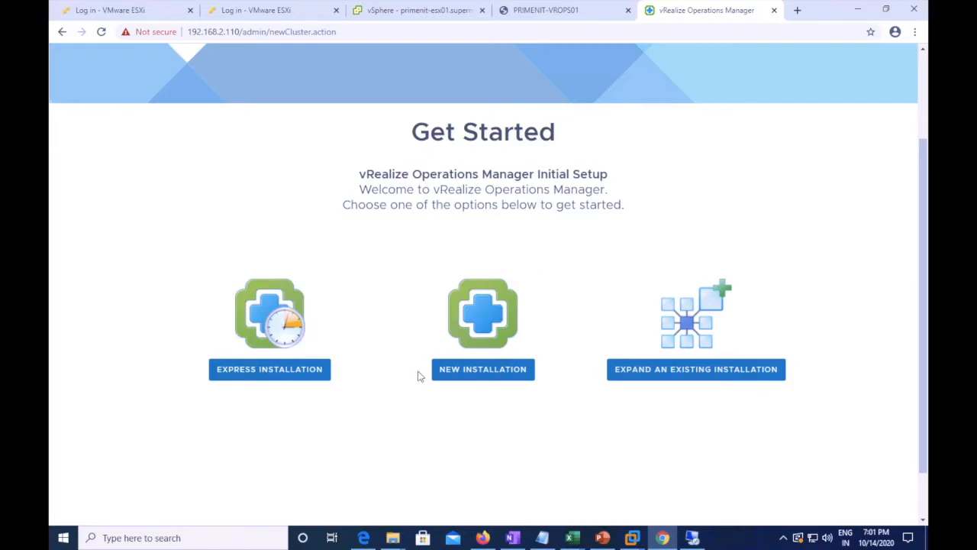
Choose New Installation and enter the new admin account password
click(497, 374)
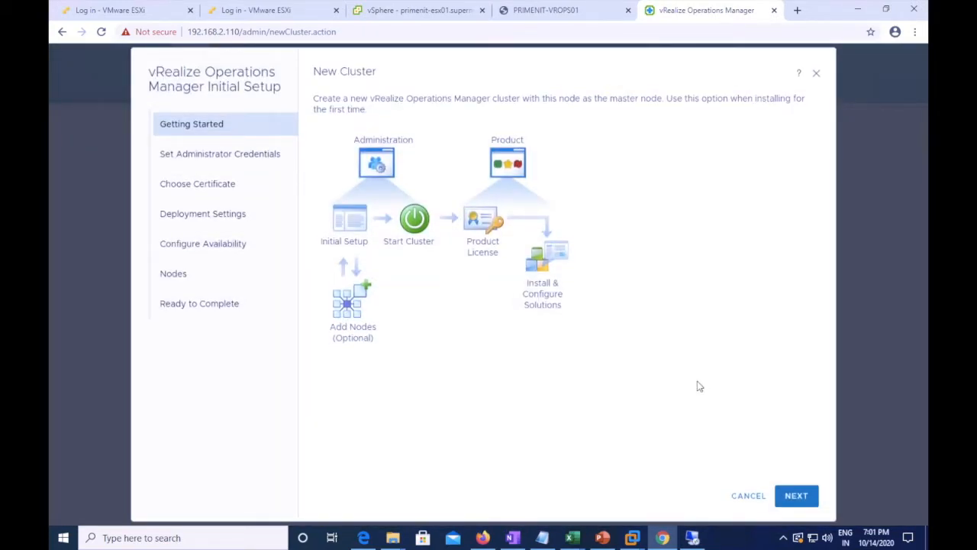
click(797, 497)
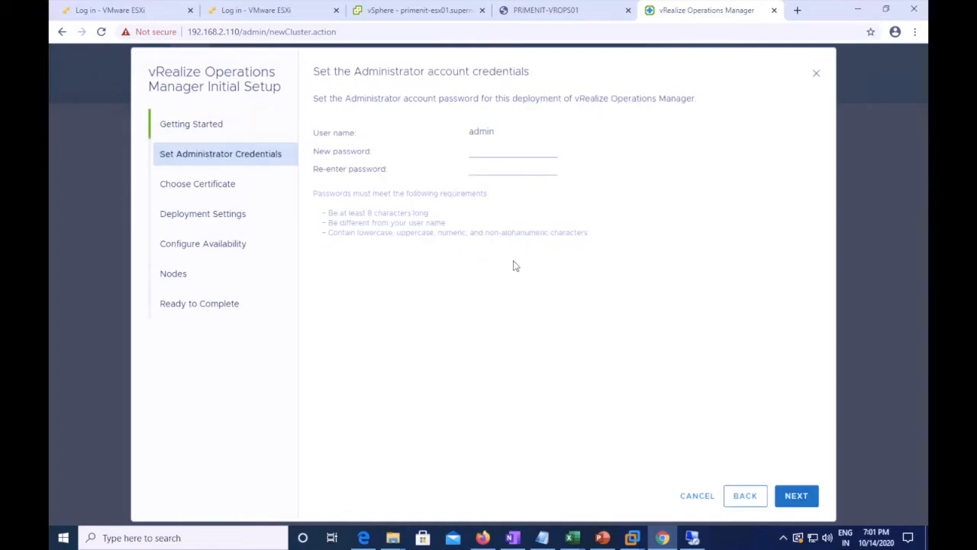
click(476, 151)
text(********)
key(Tab)
text(********)
Confirm the admin password and accept the default certificates
click(790, 497)
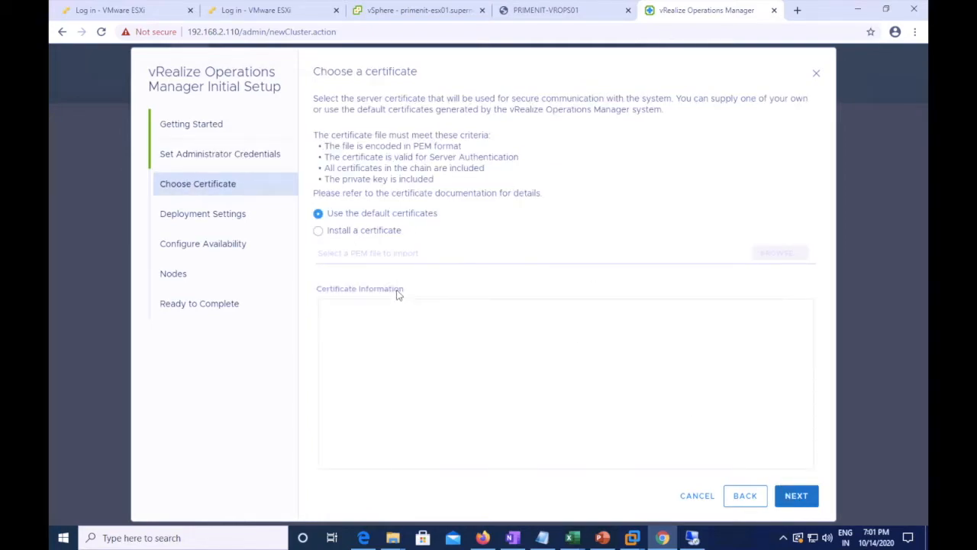
click(804, 496)
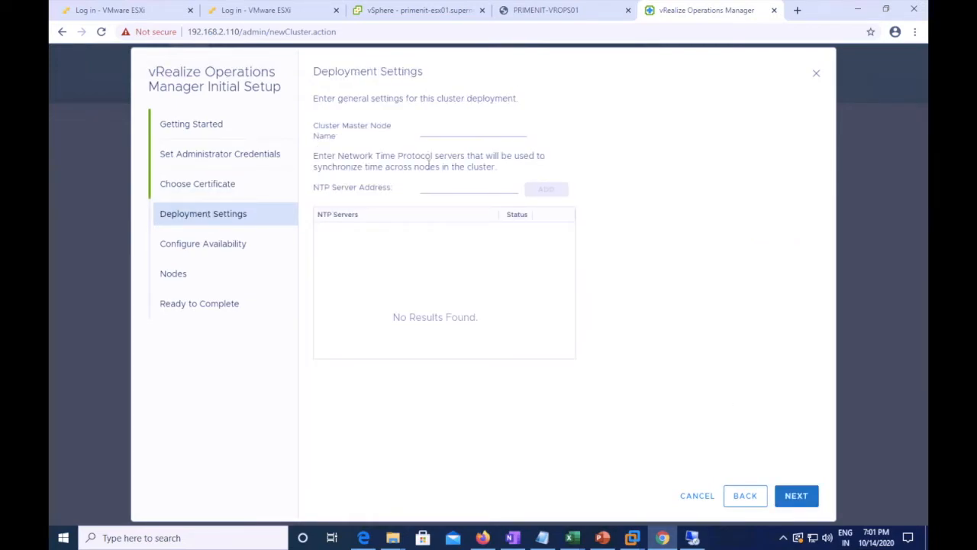
Name the cluster master node primenit-vrops01, leave NTP Server Address empty, and continue
click(432, 128)
text(primenit-)
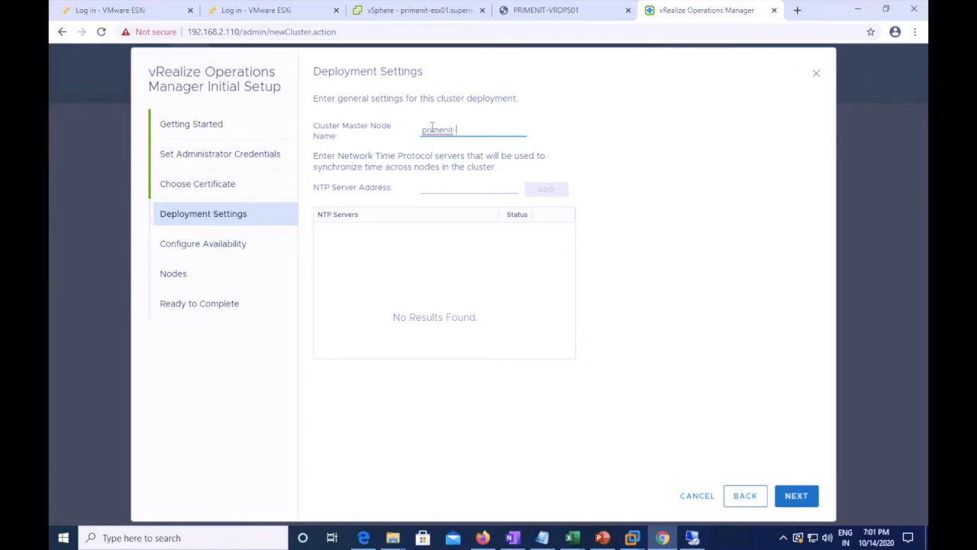
text(vrops01)
click(433, 188)
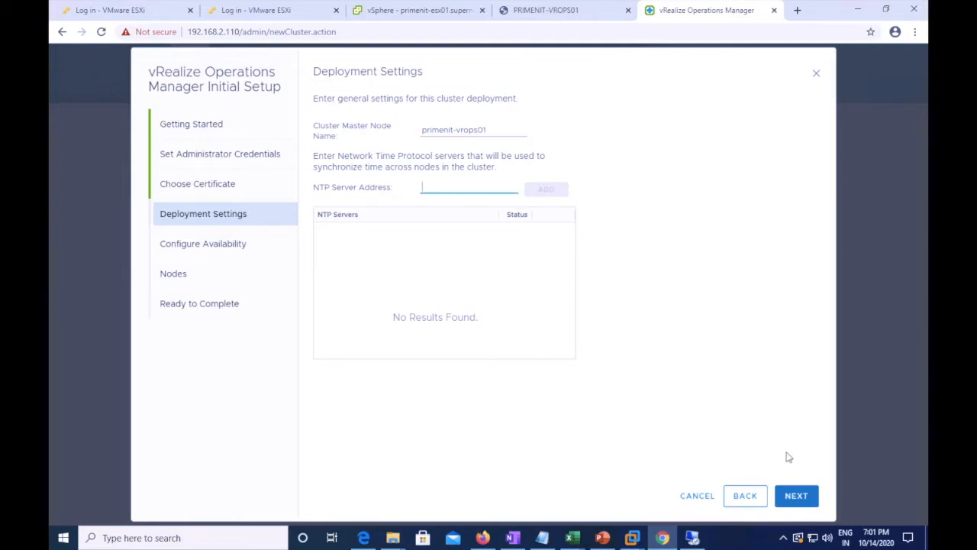
click(797, 497)
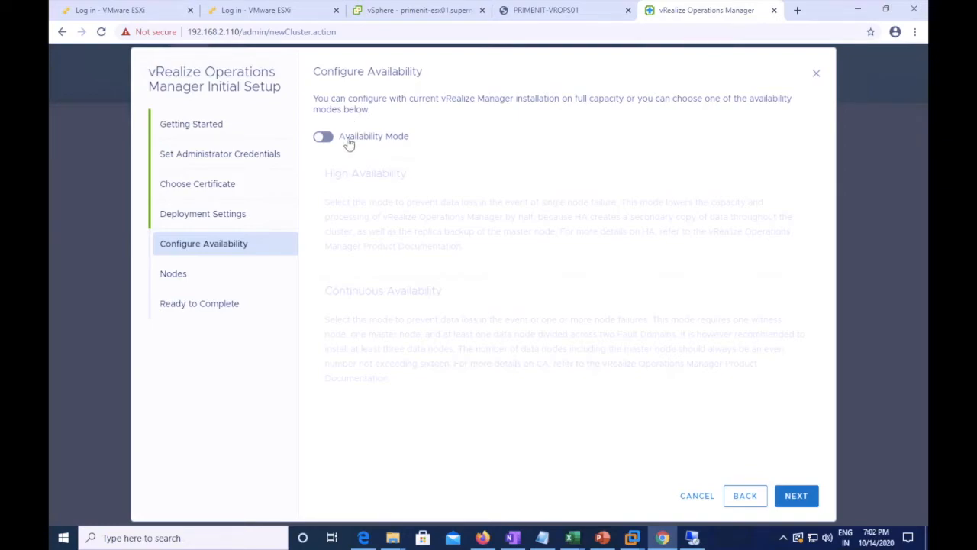
Review Availability Mode options, switch it back off, and advance to Nodes
click(324, 136)
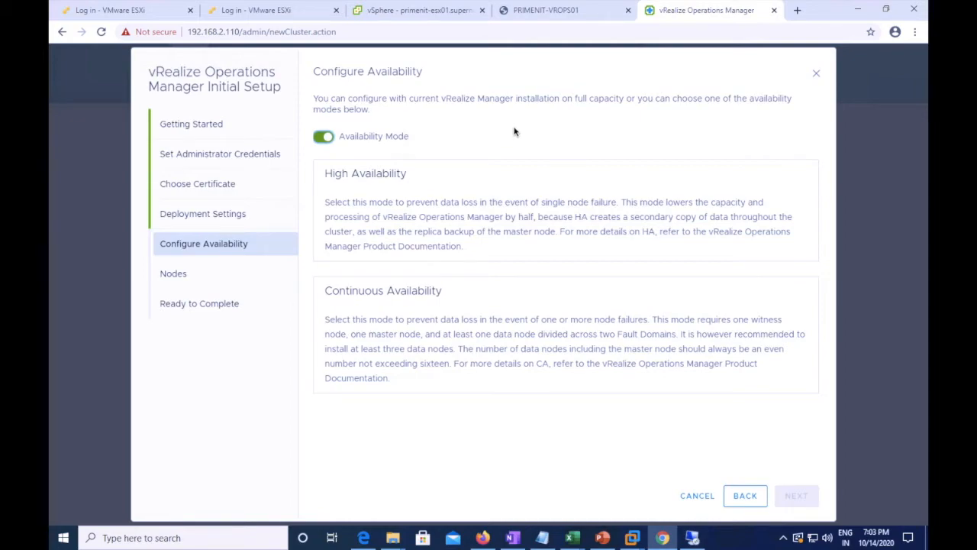
click(322, 138)
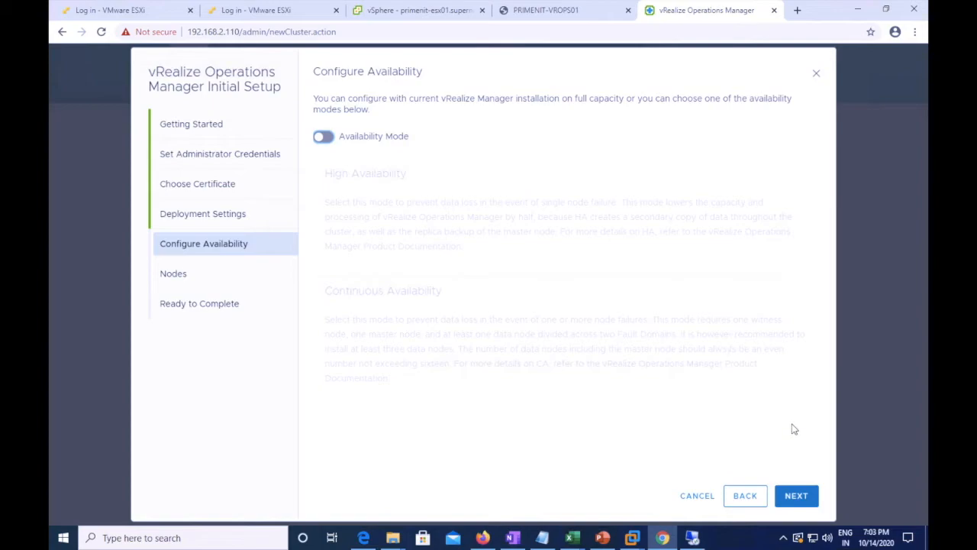
click(798, 498)
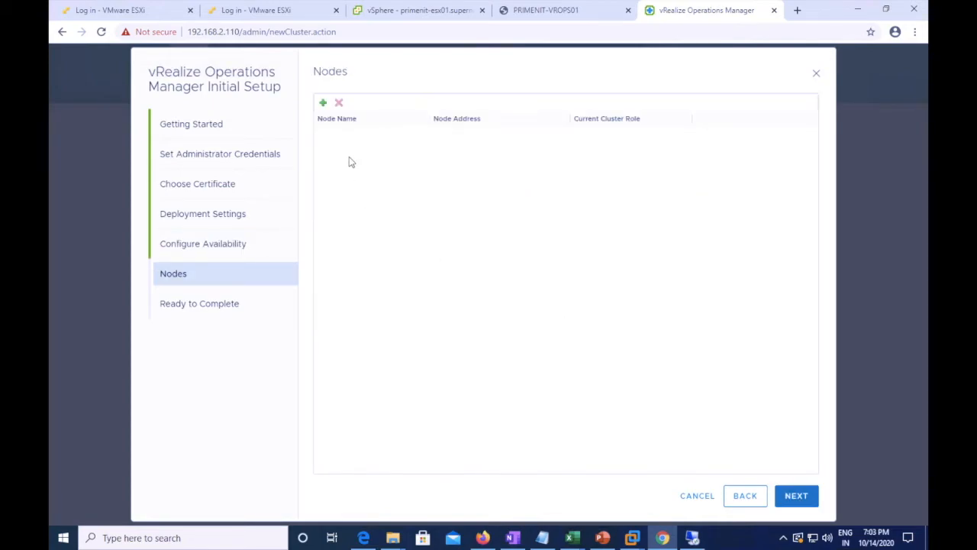
Skip adding extra nodes and finish the setup on Ready to Complete
click(324, 104)
click(797, 496)
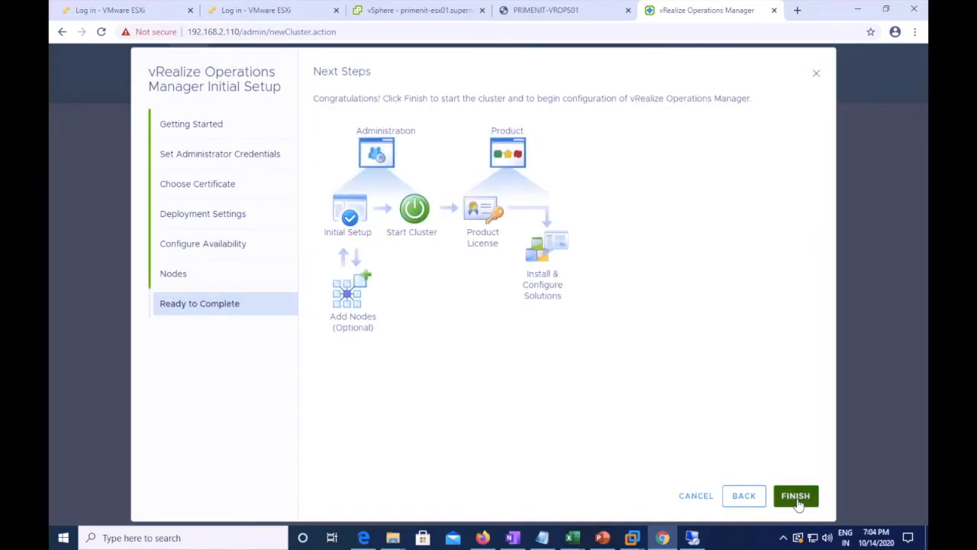
click(796, 500)
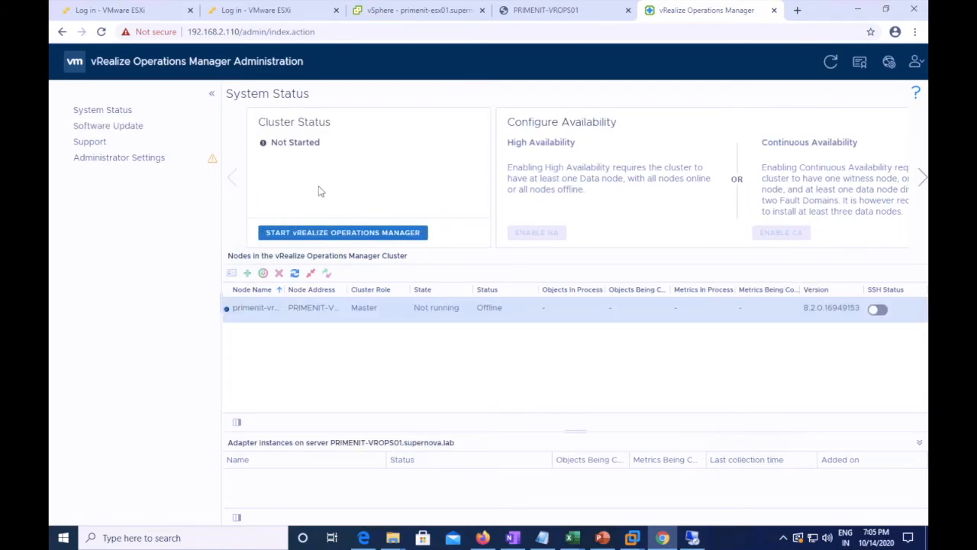
Start vRealize Operations Manager and confirm the first application startup
click(341, 234)
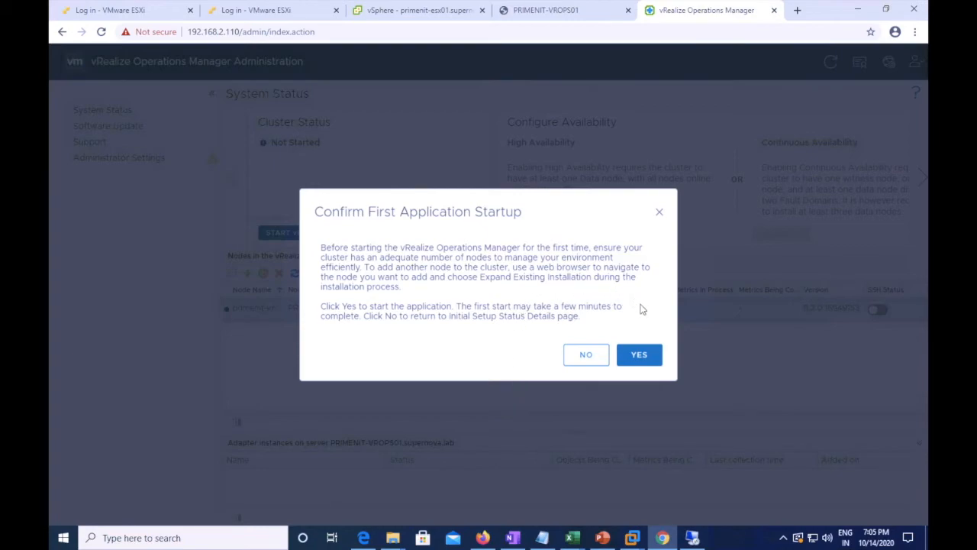
click(639, 355)
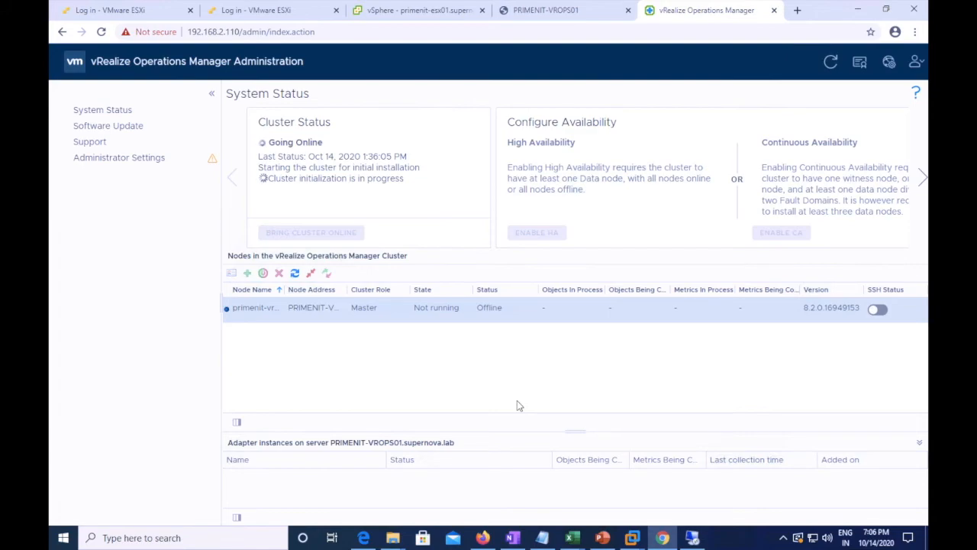
Refresh the node list and resize the Status column and adapter instances panel
click(295, 275)
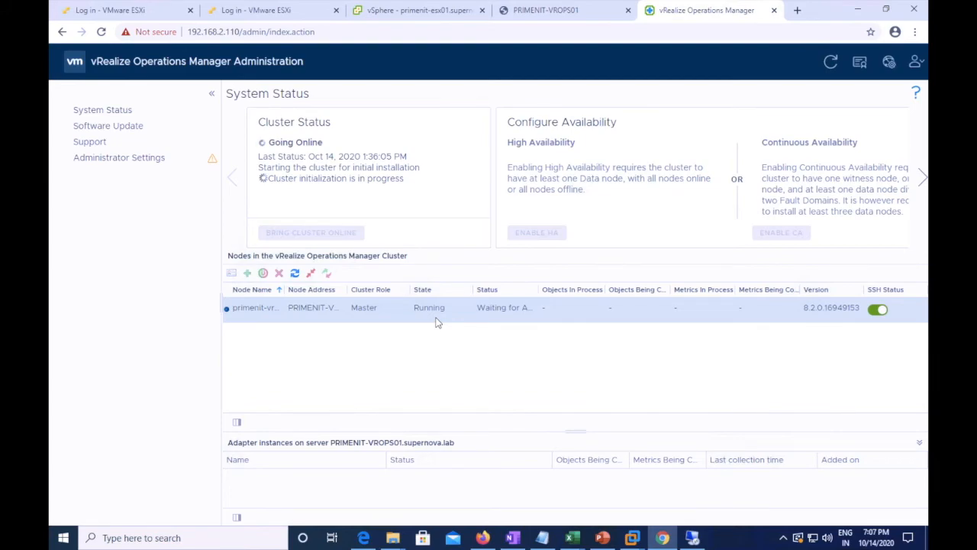
click(541, 287)
drag(541, 286, 593, 288)
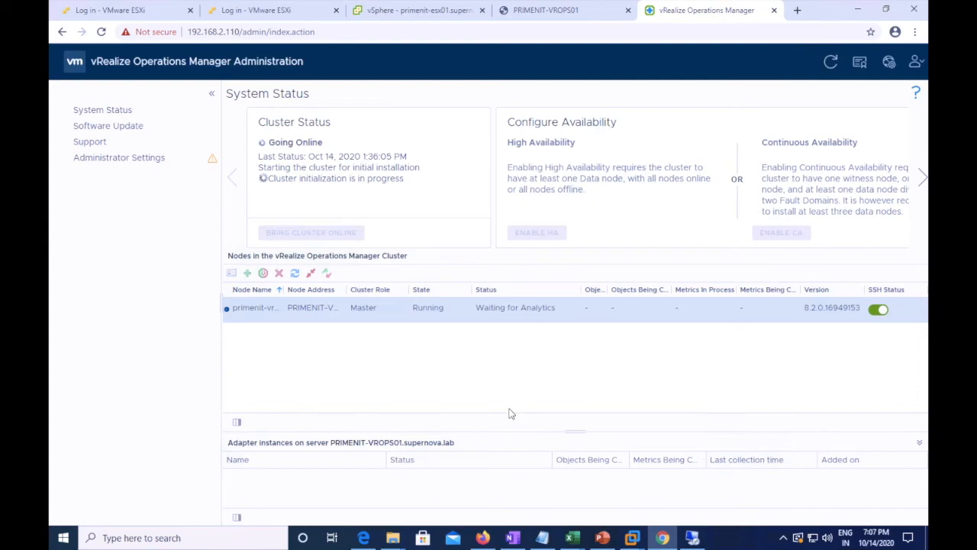
drag(578, 432, 587, 374)
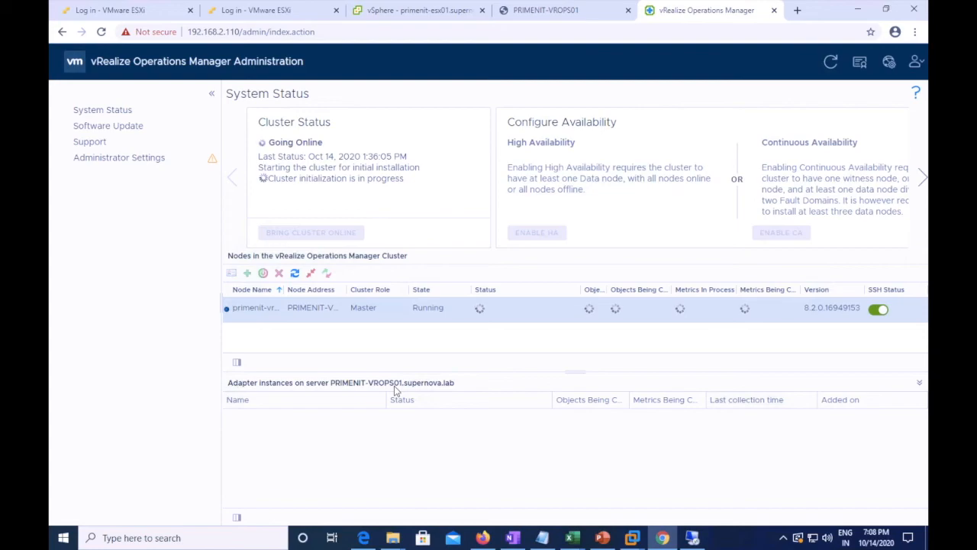
drag(581, 290, 543, 297)
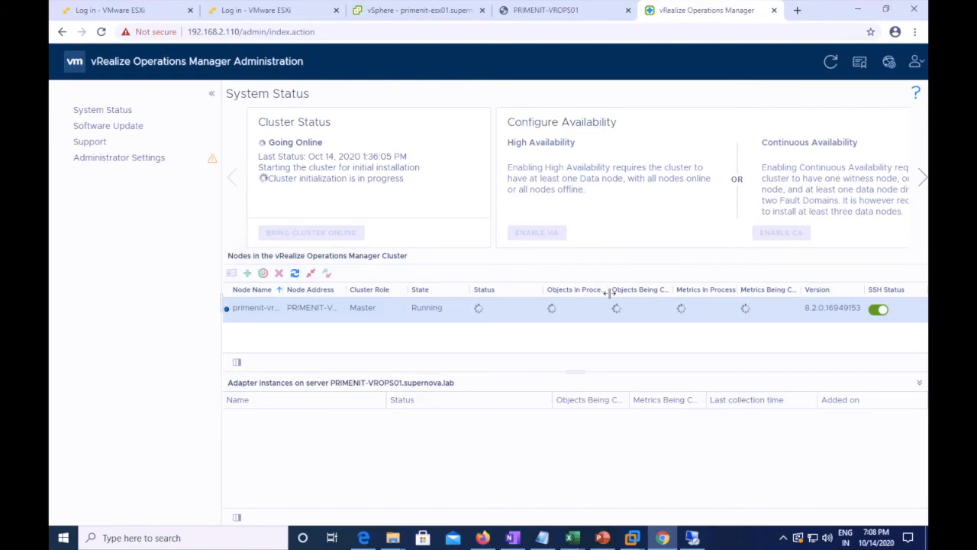
Turn off SSH on the master node and widen the metrics and objects columns
click(878, 311)
drag(799, 292, 812, 290)
drag(737, 293, 752, 291)
drag(671, 295, 684, 290)
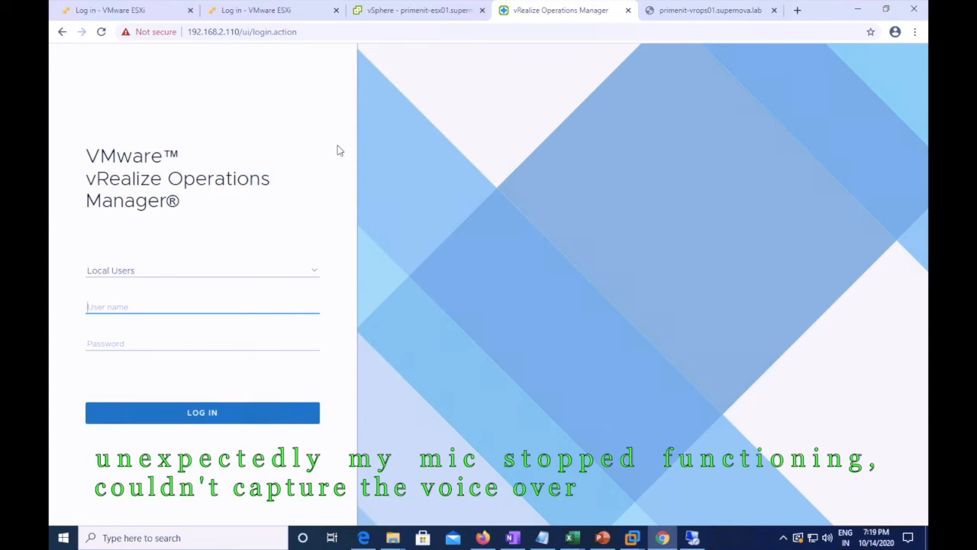
Log in through Local Users as admin with the administrator password
click(313, 272)
click(312, 271)
click(228, 310)
text(admin)
key(Tab)
text(VMware1!)
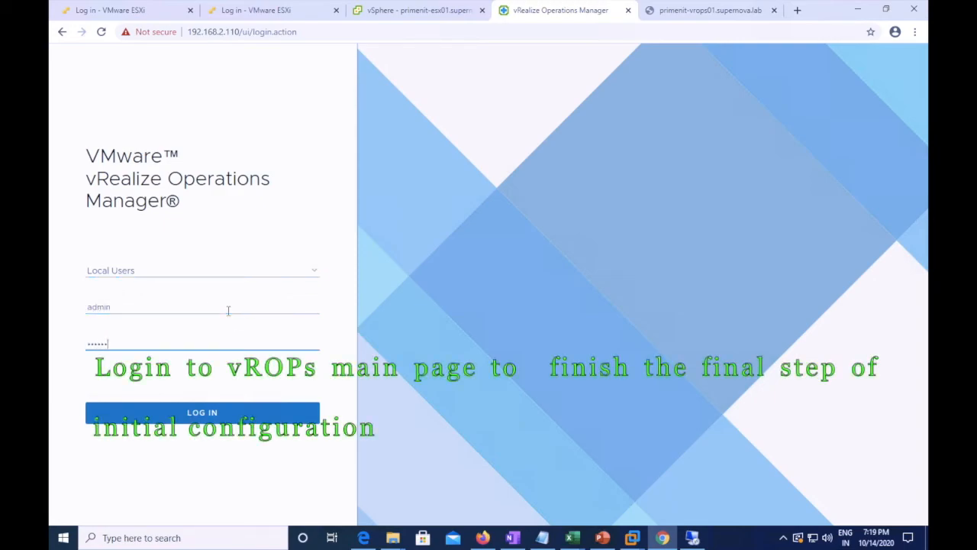
key(Return)
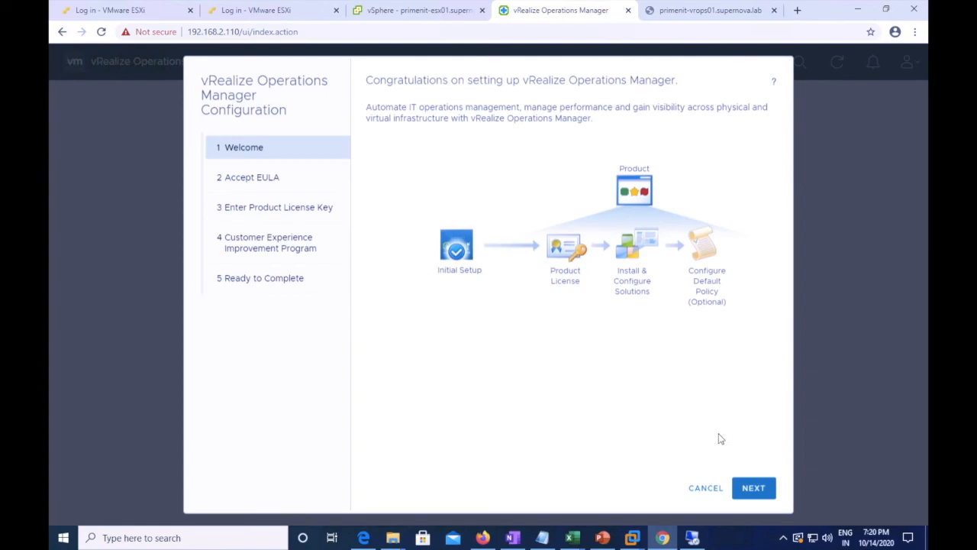
Accept the end user license agreement and continue to the product license key page
click(749, 488)
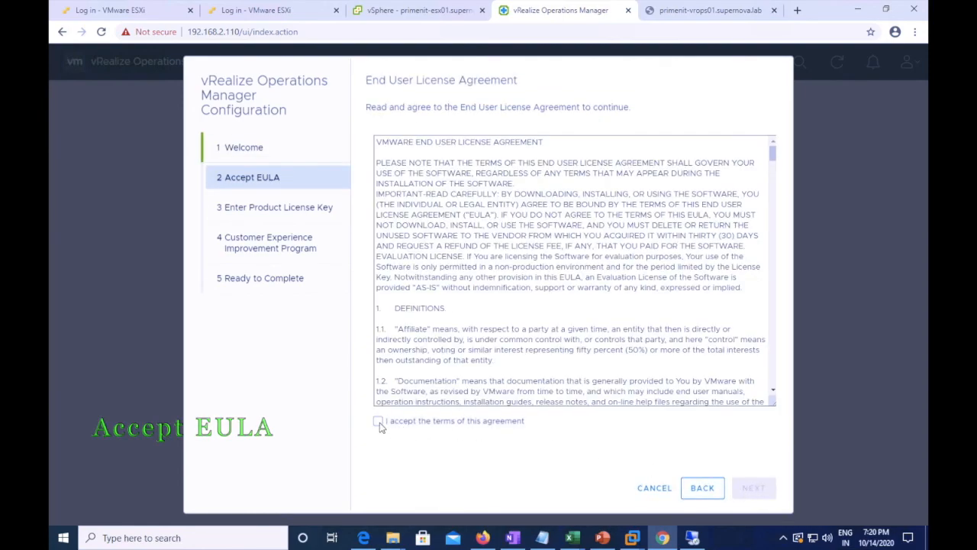
click(379, 422)
click(757, 491)
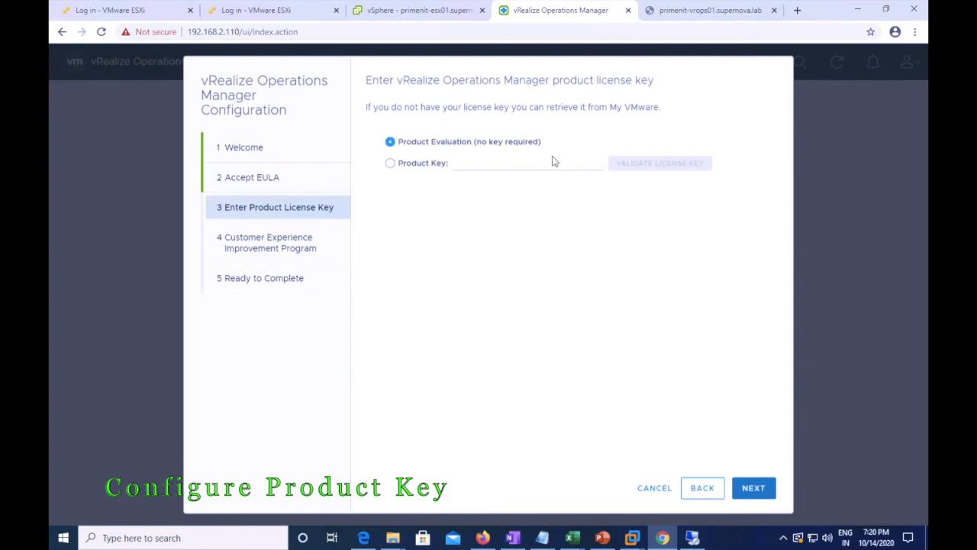
Keep the no-key Product Evaluation license, decline CEIP, and finish the wizard
click(762, 495)
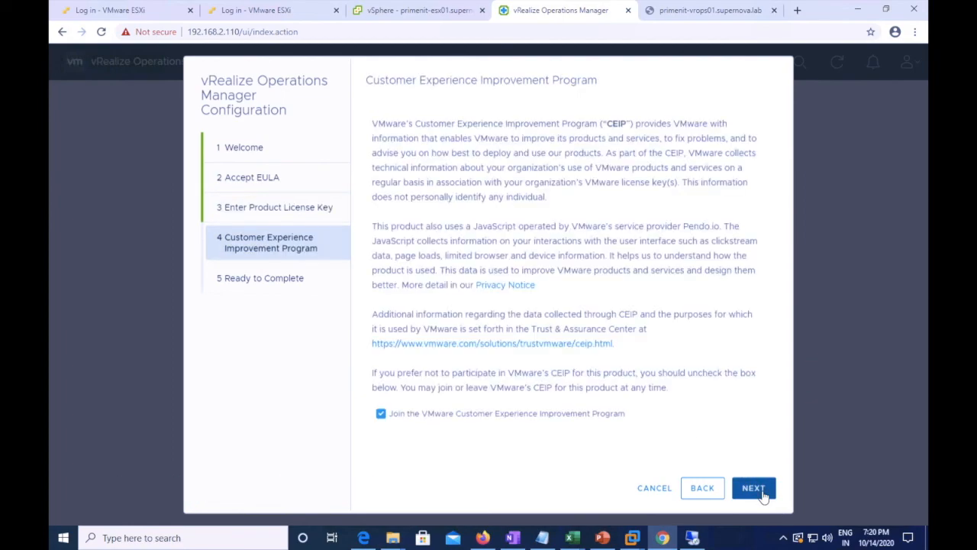
click(381, 413)
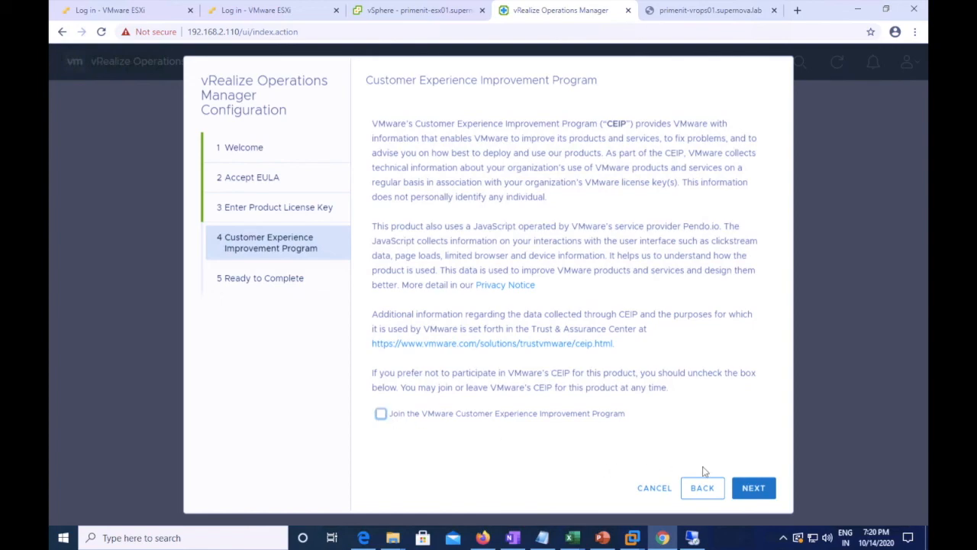
click(753, 489)
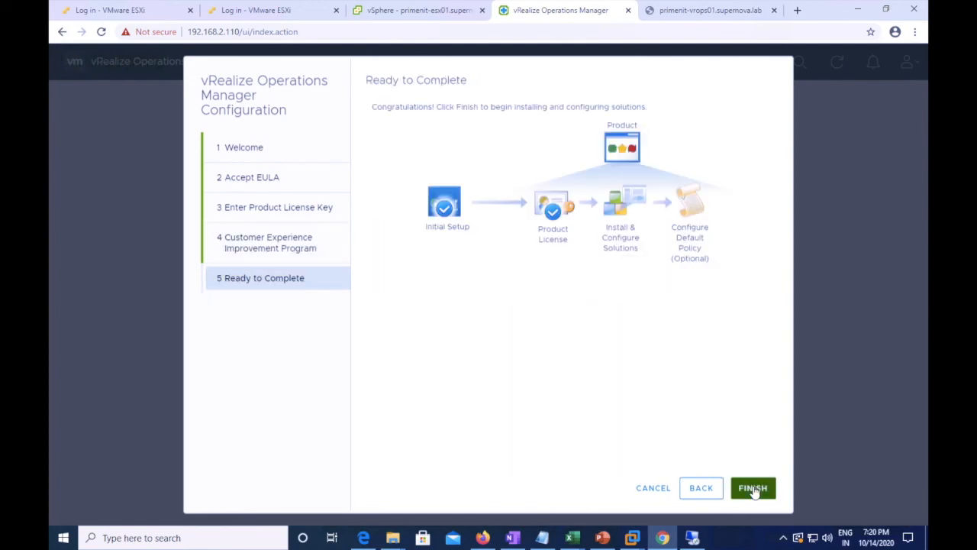
click(754, 489)
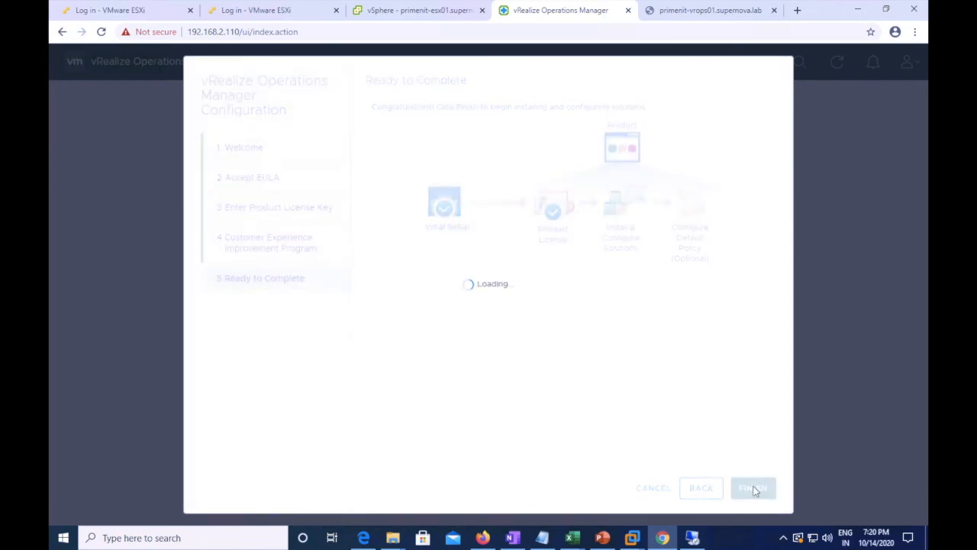